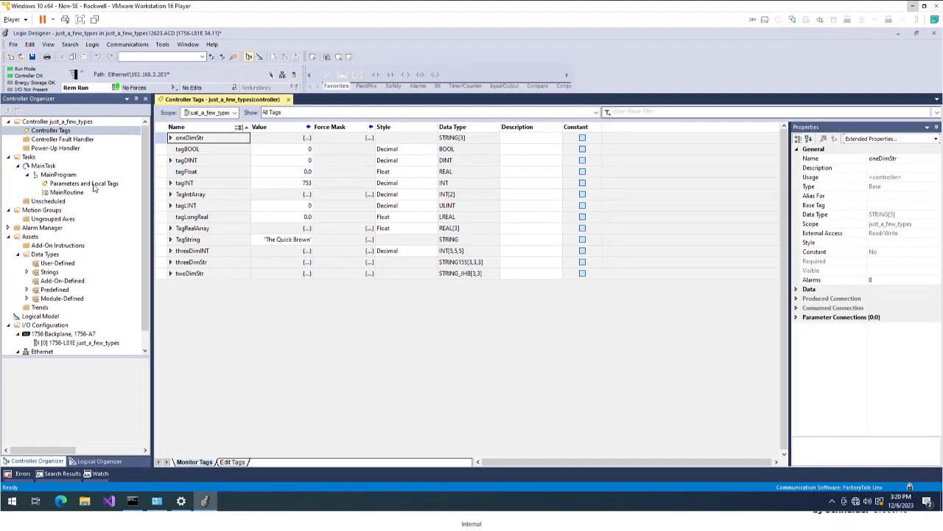
# Review the three MainProgram local INT tags, all at 0, then close both tag editor tabs
pyautogui.doubleClick(93, 186)
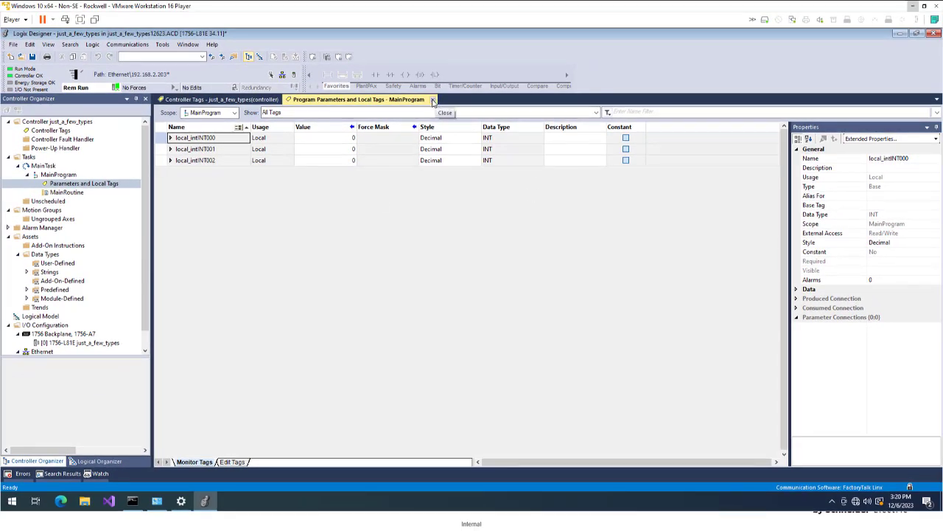
pyautogui.click(433, 101)
pyautogui.click(292, 99)
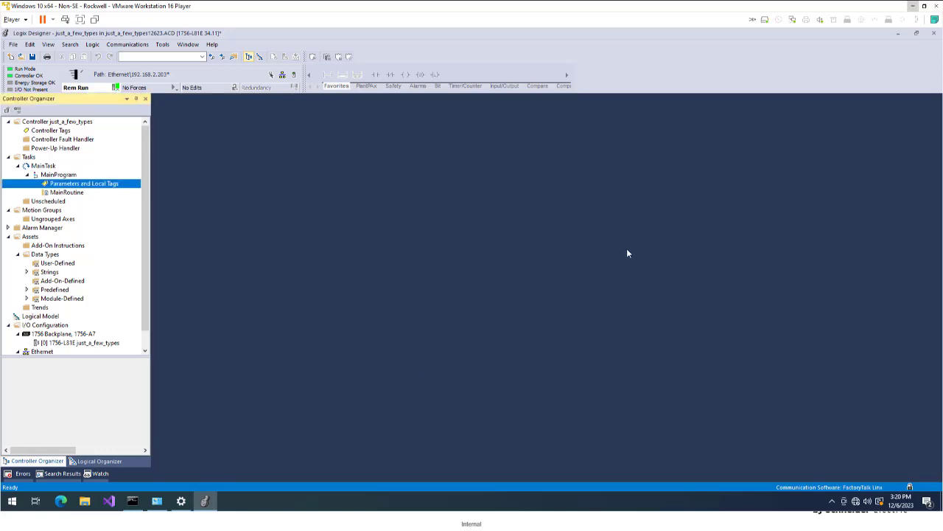
# Check the L5K export type in Save As without saving, reopen Controller Tags, and minimize Logix Designer
pyautogui.click(14, 47)
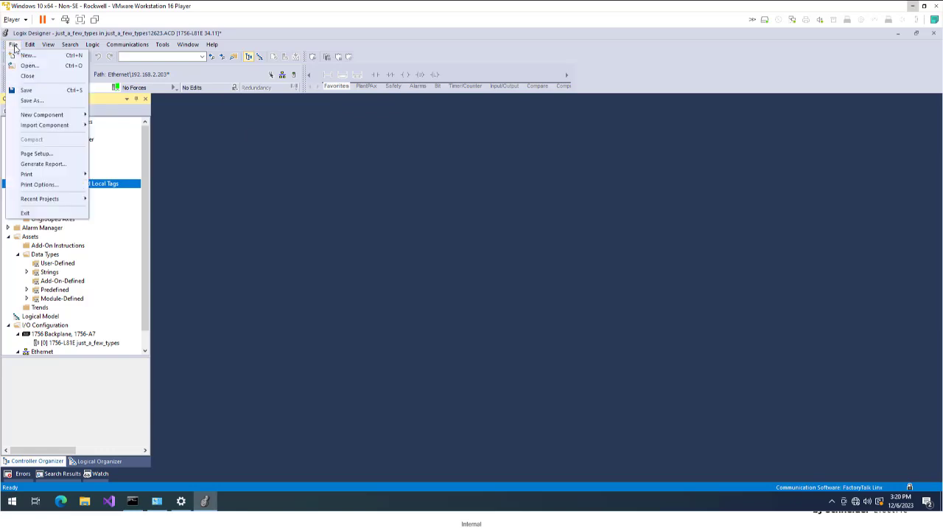
pyautogui.click(32, 100)
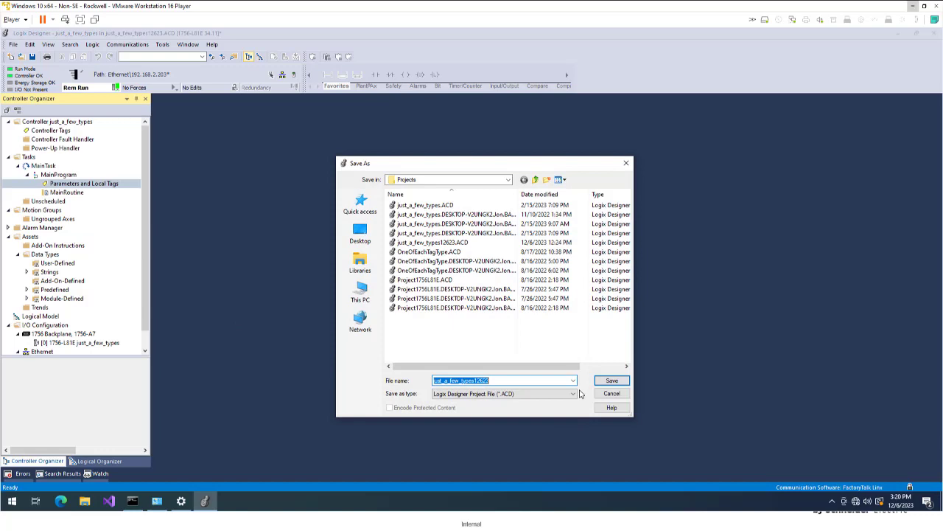
pyautogui.click(573, 393)
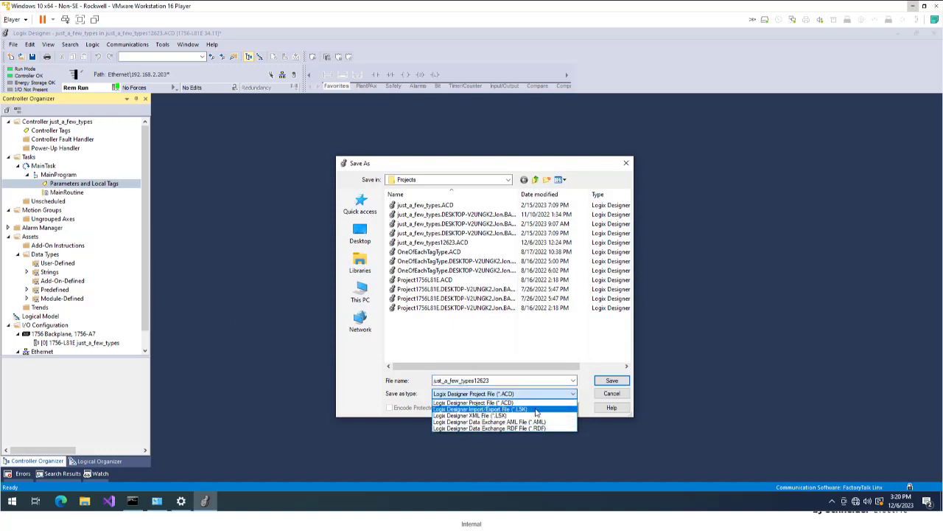
pyautogui.click(607, 393)
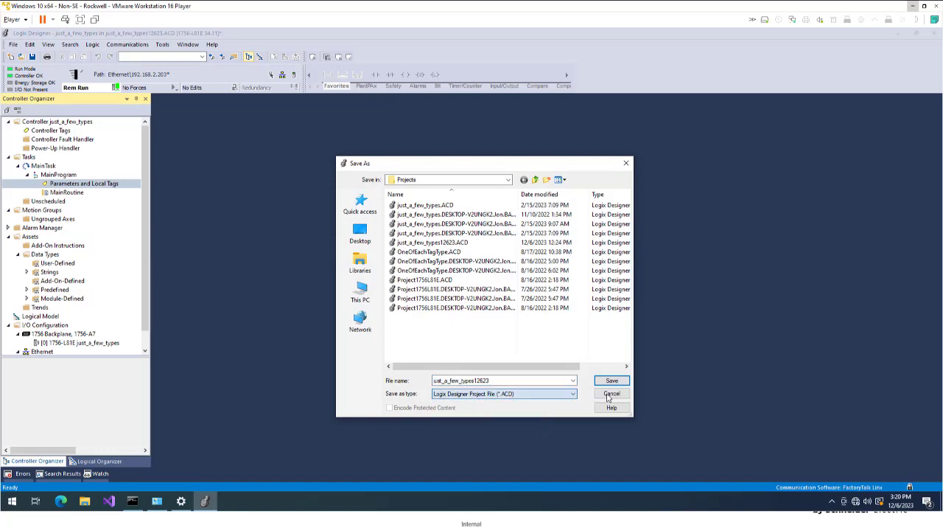
pyautogui.click(607, 393)
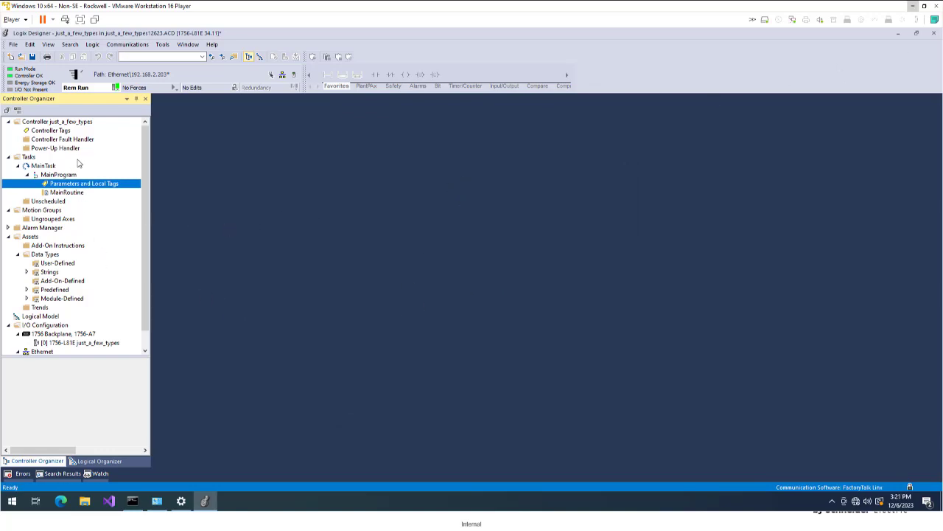
pyautogui.doubleClick(54, 131)
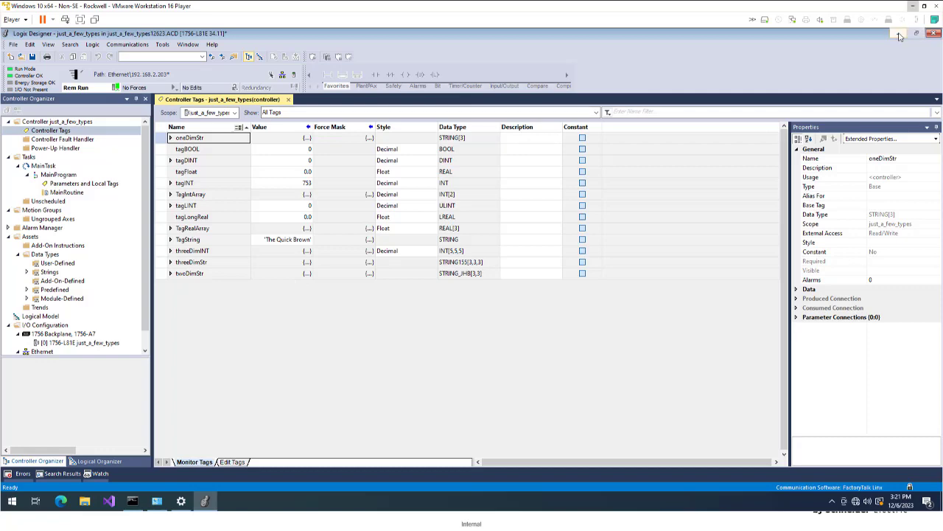
pyautogui.click(899, 34)
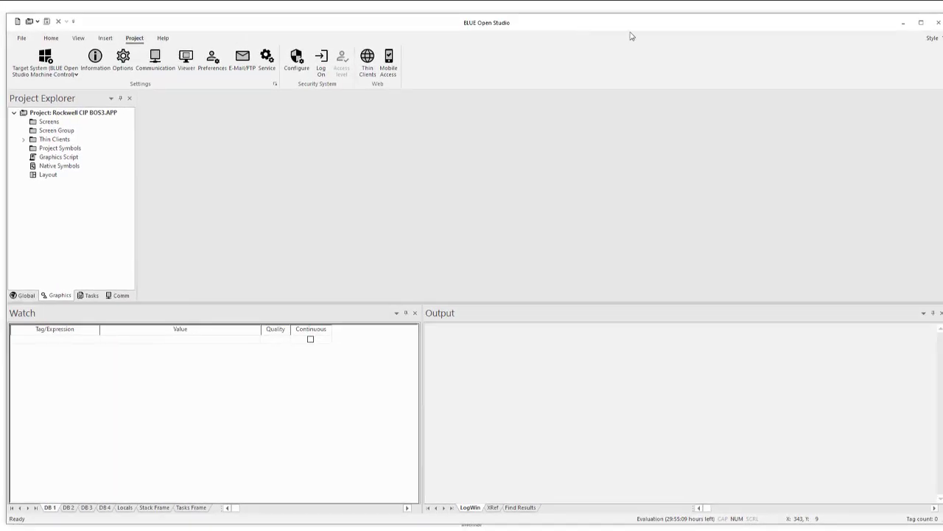
# Maximize BLUE Open Studio, enable Start Maximized for the viewer, and bring up Communication settings
pyautogui.click(920, 22)
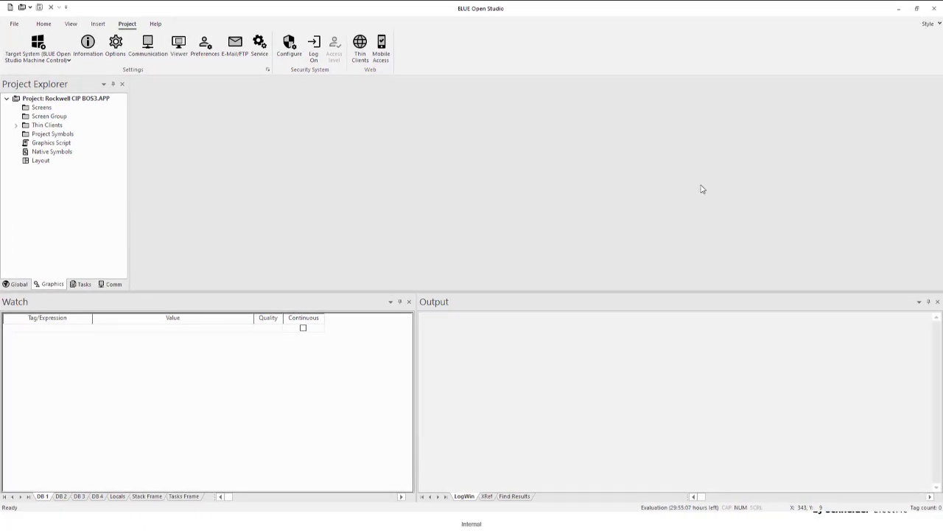
pyautogui.click(65, 99)
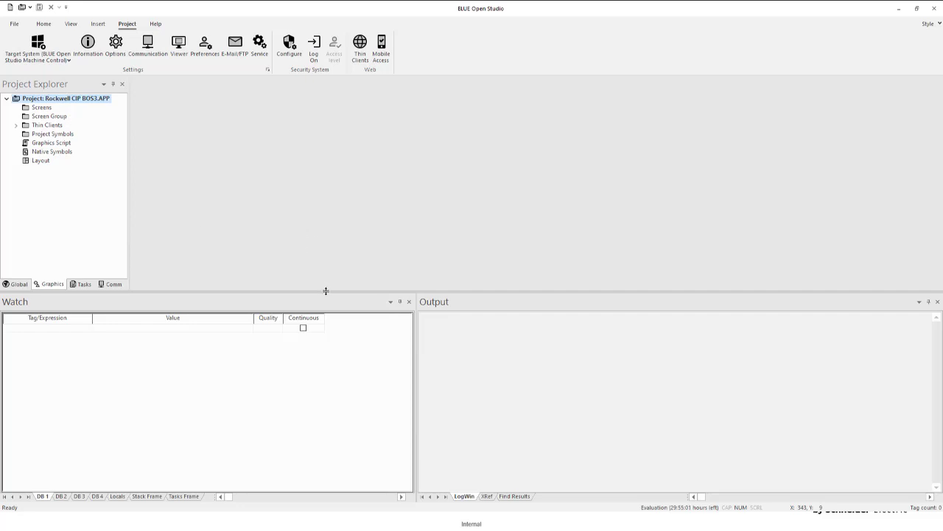
pyautogui.click(183, 47)
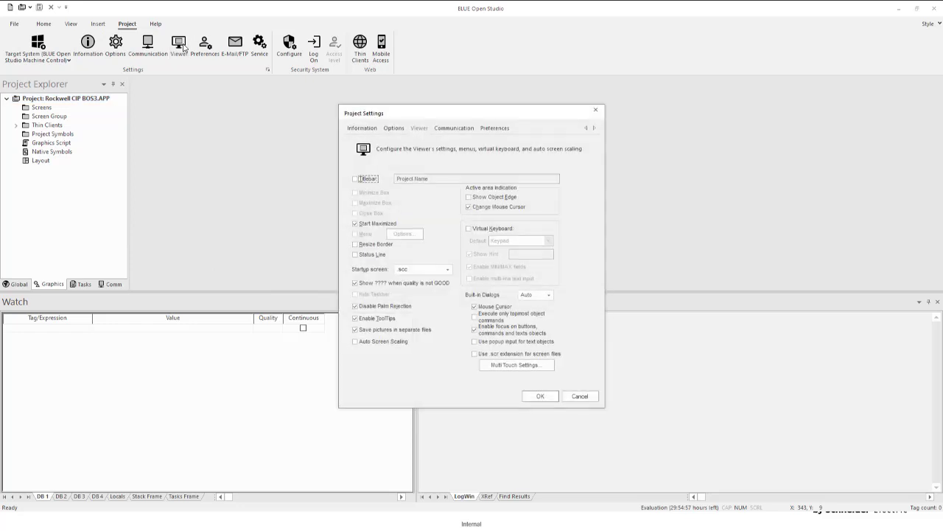
pyautogui.click(355, 225)
pyautogui.click(541, 396)
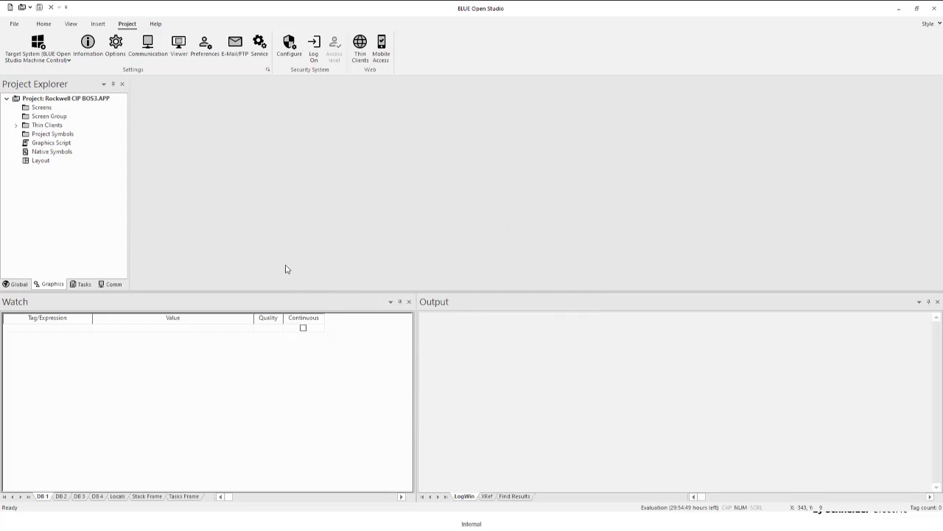
pyautogui.click(146, 46)
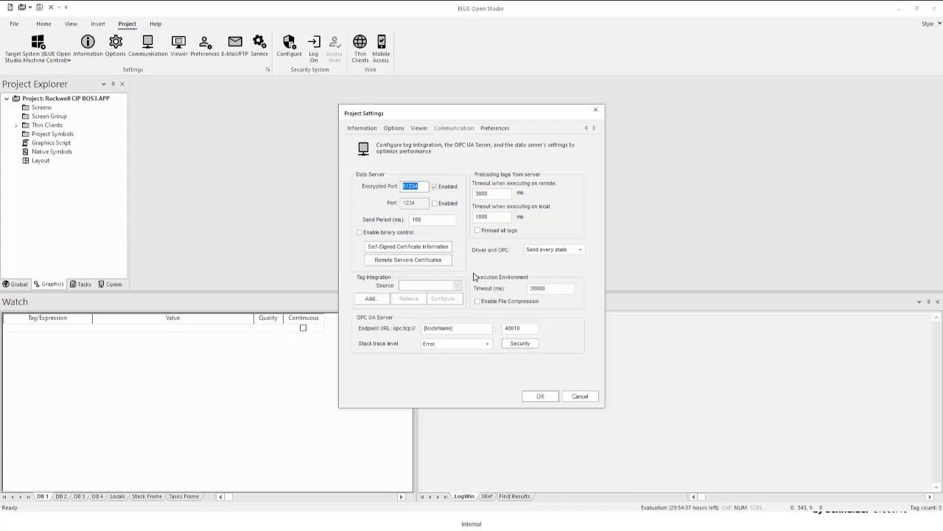
# Add a DEV tag integration source using the RSLogix 5000 Family provider
pyautogui.click(370, 299)
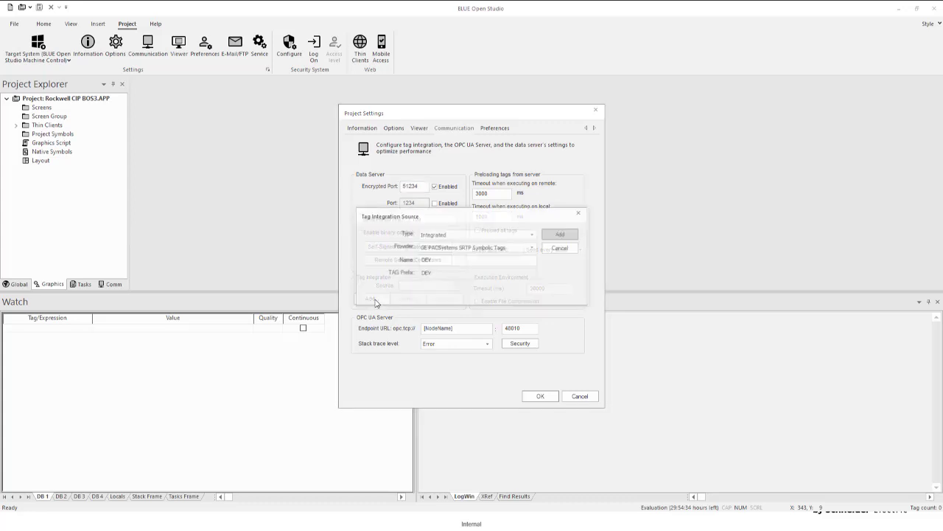
pyautogui.click(532, 247)
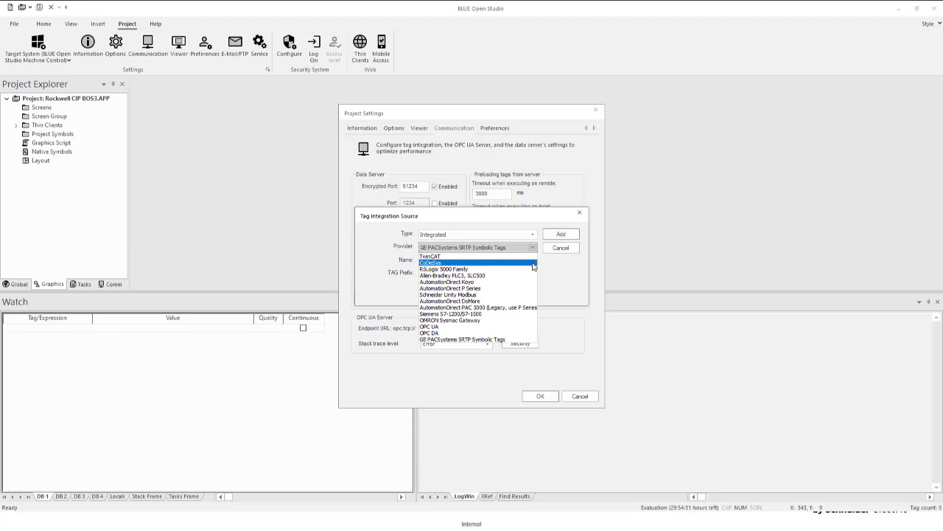
pyautogui.click(532, 270)
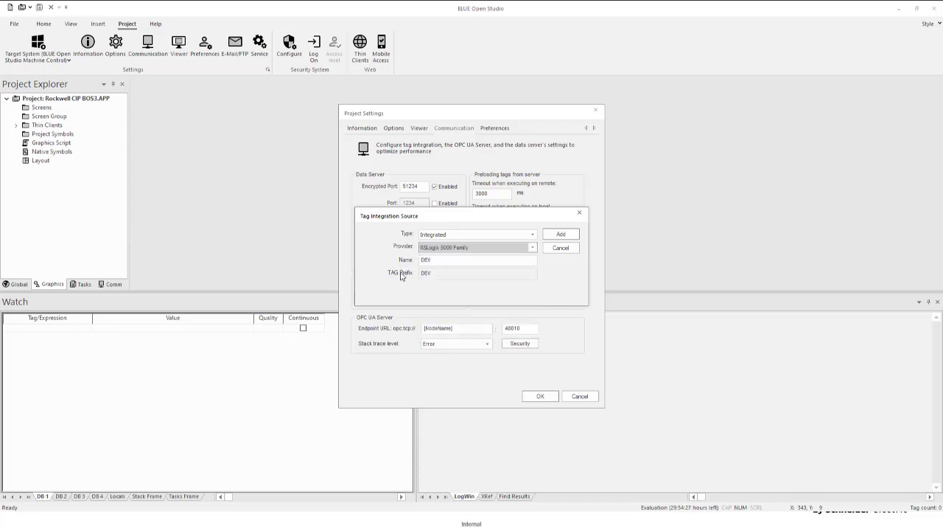
pyautogui.click(562, 236)
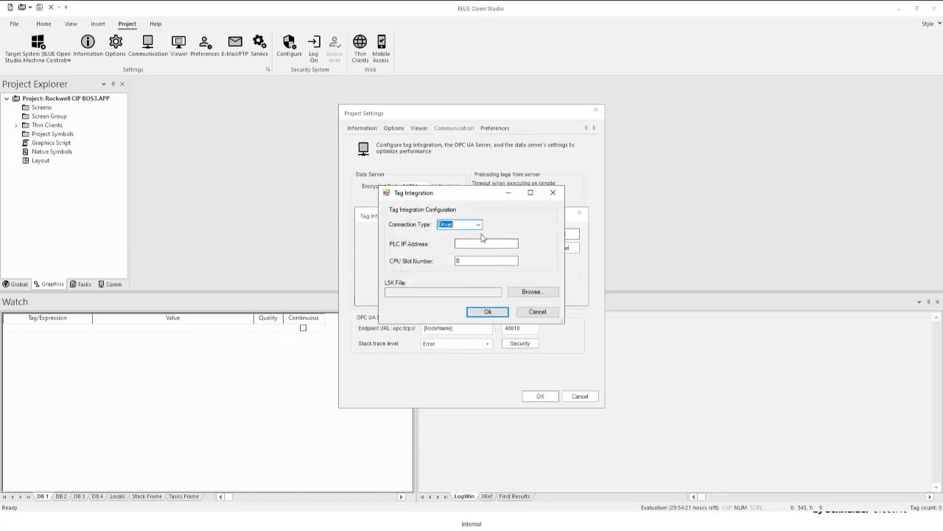
# Configure DEV with Driver connection, IP 192.168.2.203, slot 0, and just_a_few_types12623.L5K
pyautogui.click(478, 225)
pyautogui.click(478, 225)
pyautogui.click(472, 244)
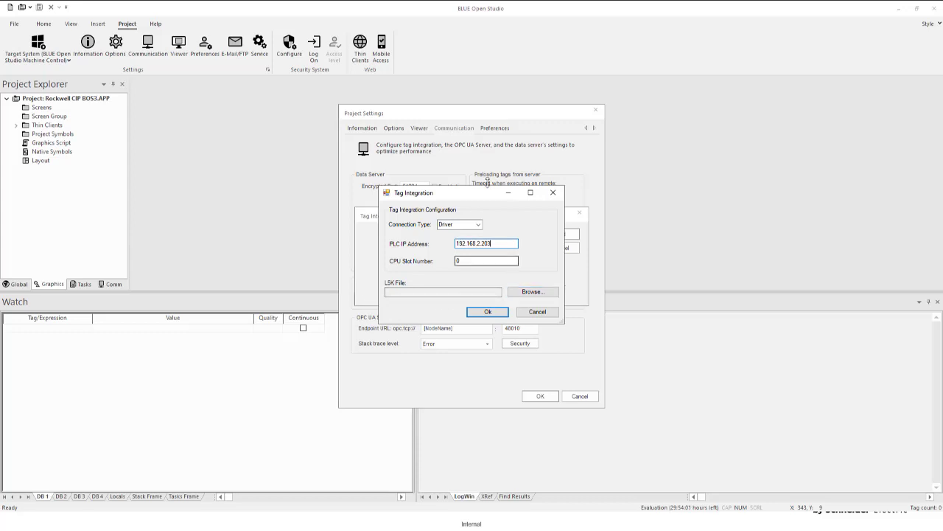
pyautogui.click(537, 293)
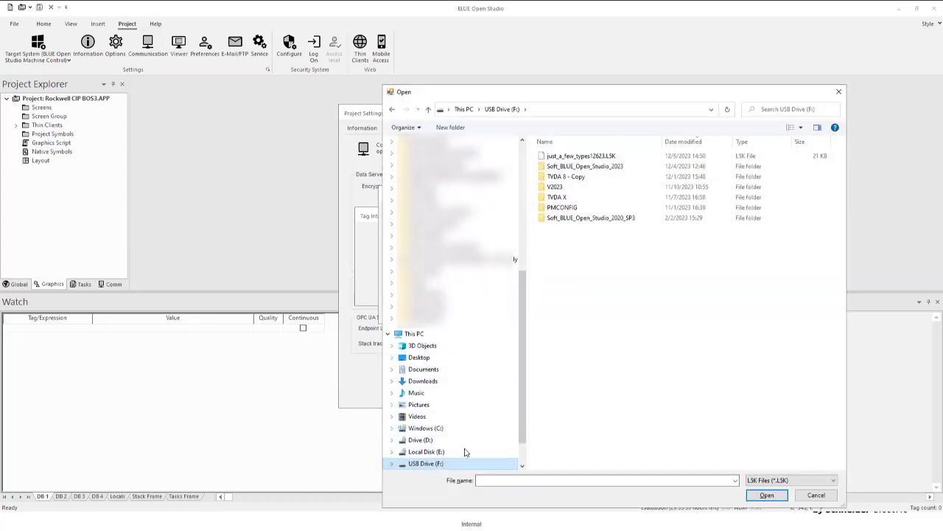
pyautogui.click(587, 159)
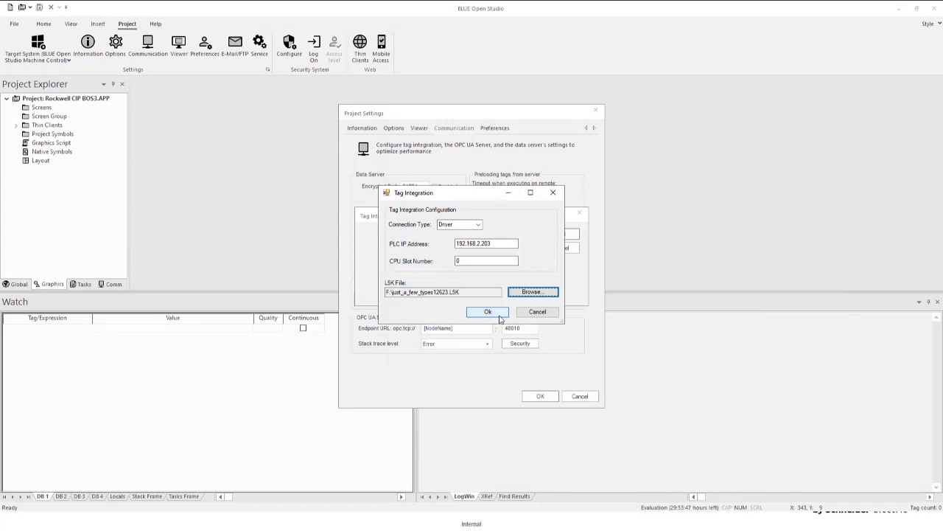
pyautogui.click(488, 312)
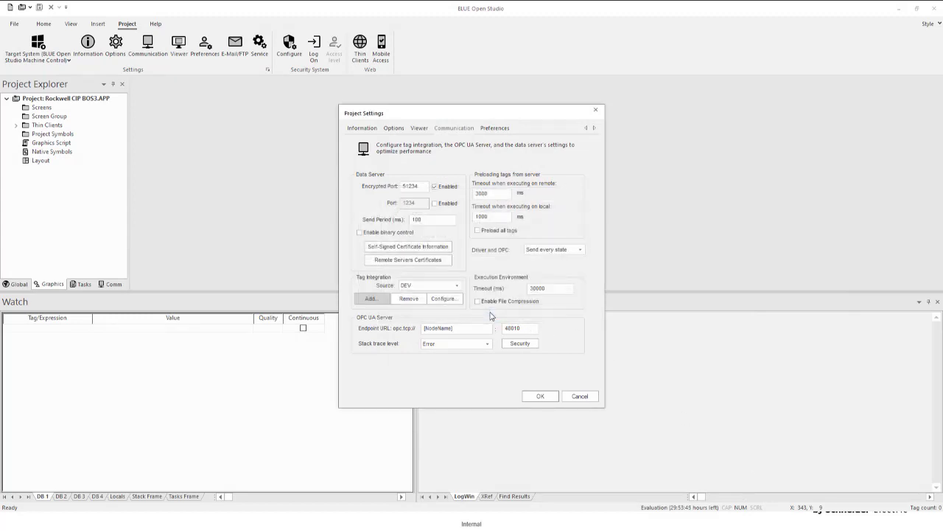
# Apply the project settings and insert a new Screen2 with default attributes
pyautogui.click(545, 398)
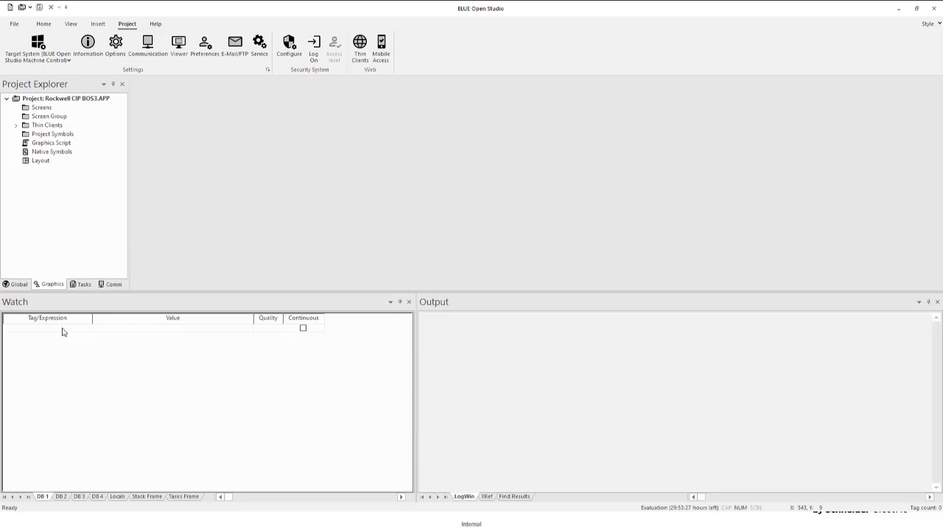
pyautogui.rightClick(28, 108)
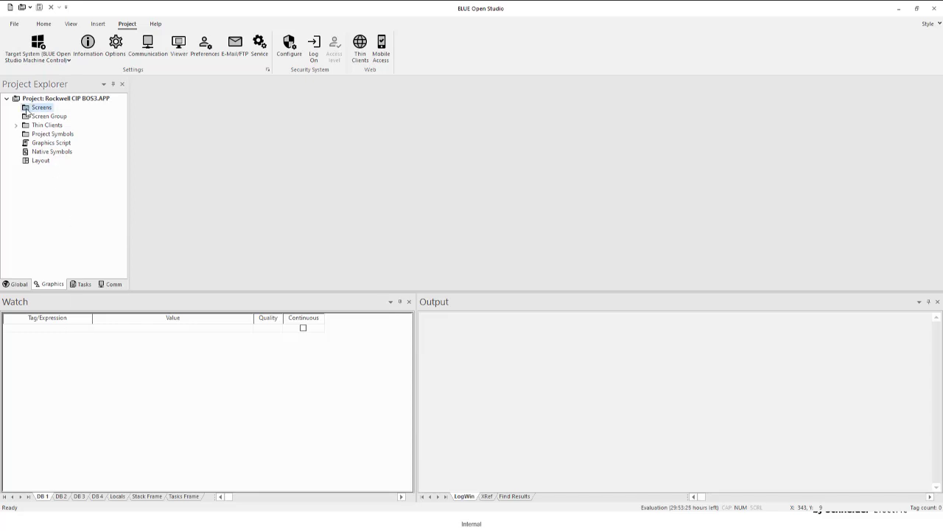
pyautogui.click(47, 116)
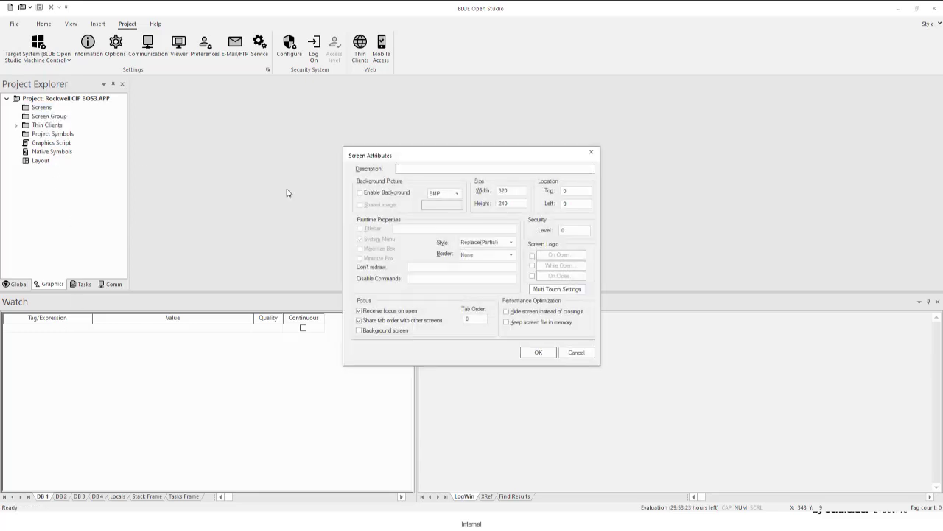
pyautogui.click(539, 353)
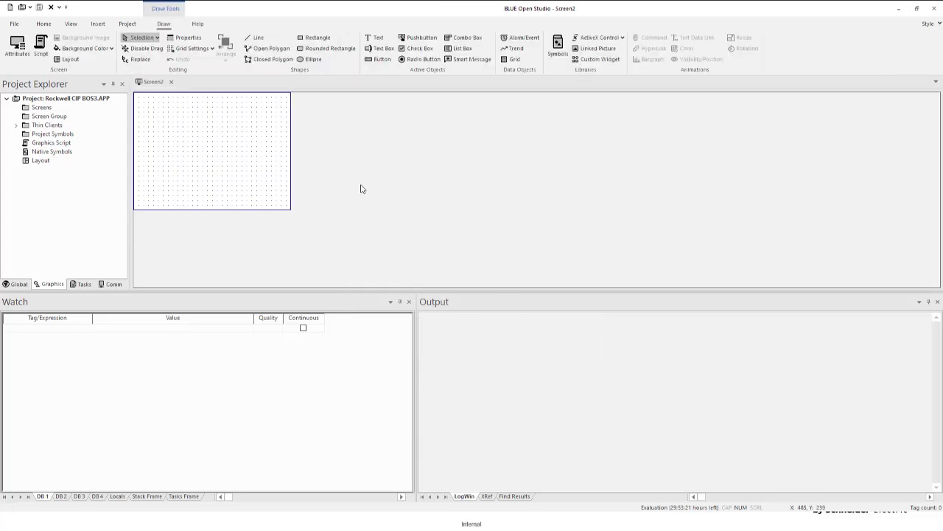
# Draw a text box on Screen2 and browse for a tag for its Tag/Expression
pyautogui.click(381, 49)
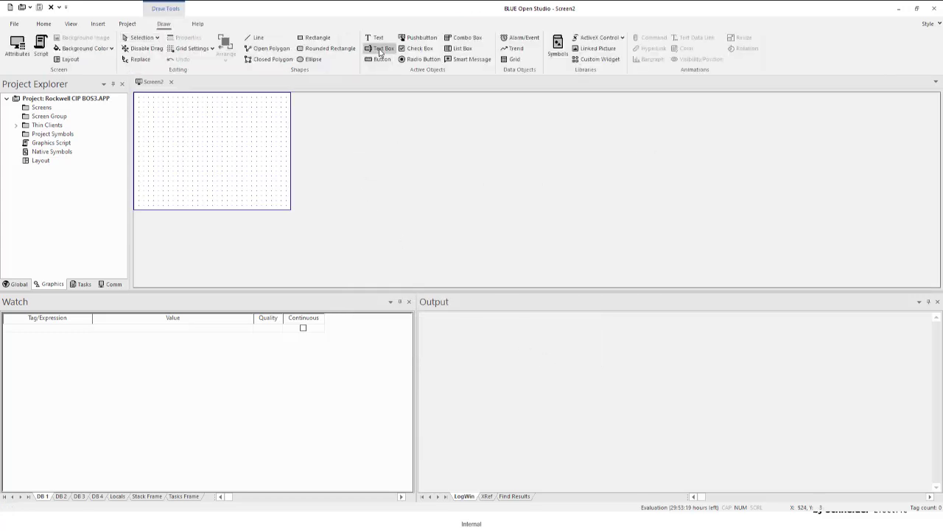
pyautogui.moveTo(166, 115); pyautogui.dragTo(221, 133)
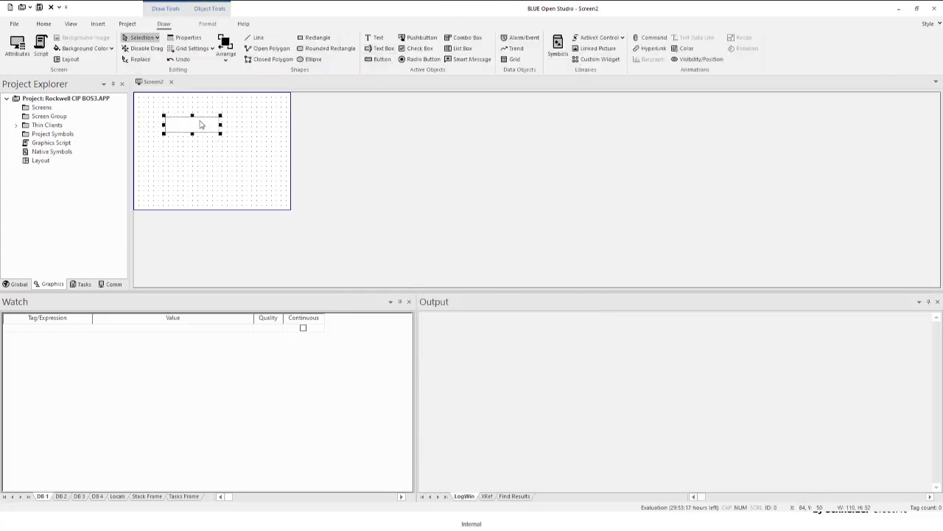
pyautogui.doubleClick(200, 125)
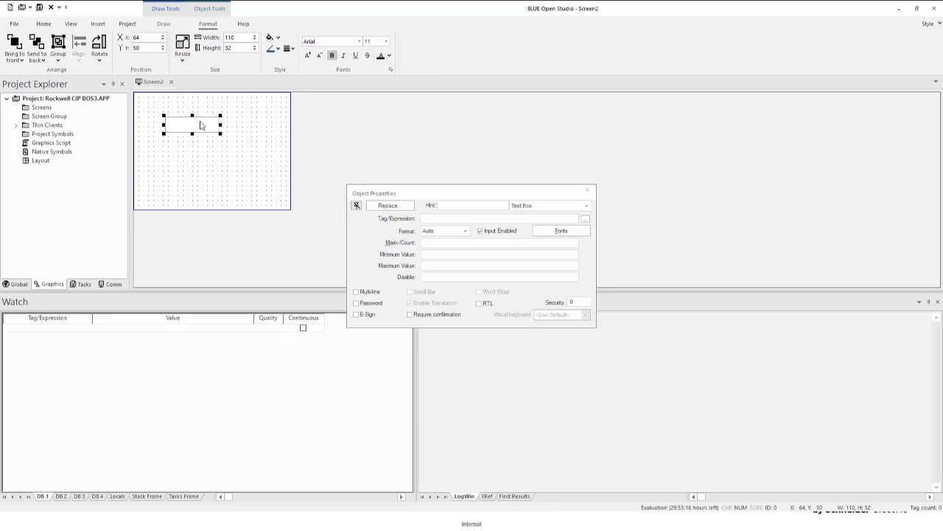
pyautogui.click(586, 221)
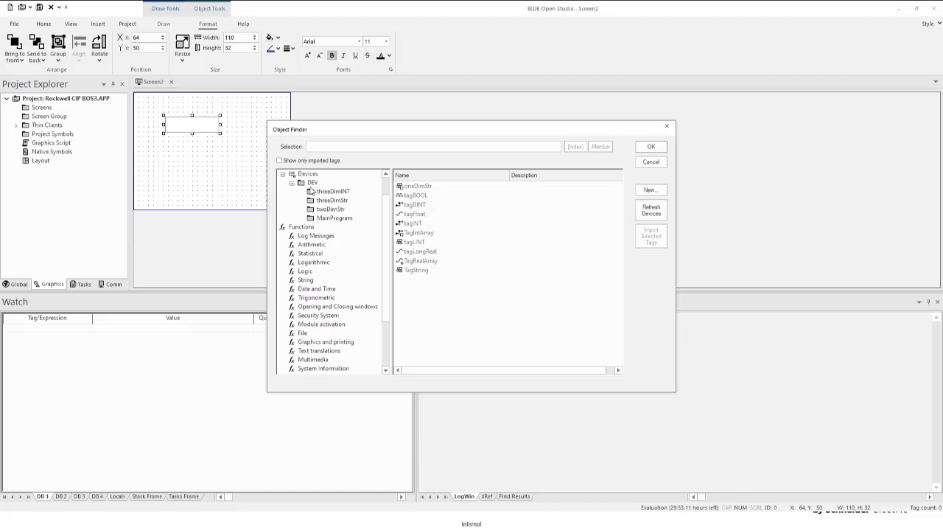
# Browse the DEV folders threeDimINT, threeDimStr, twoDimStr and MainProgram in Object Finder
pyautogui.click(310, 184)
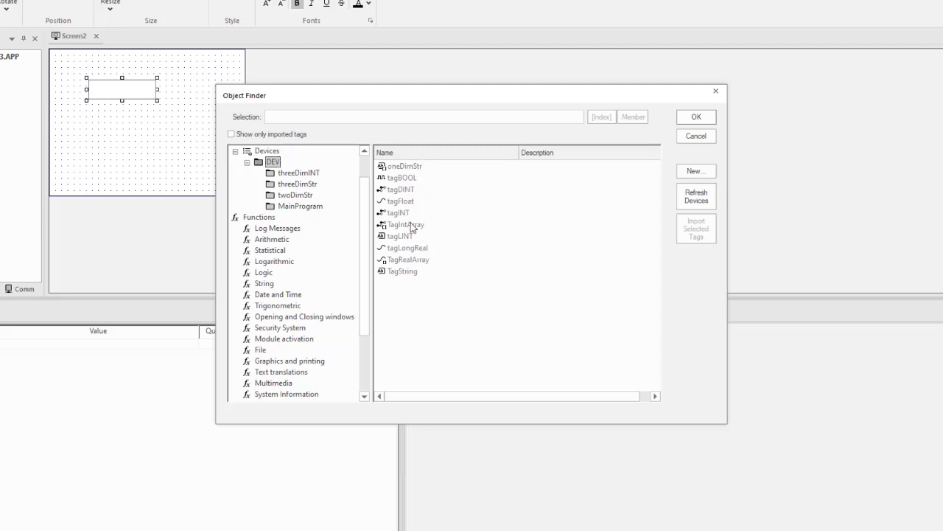
pyautogui.click(289, 174)
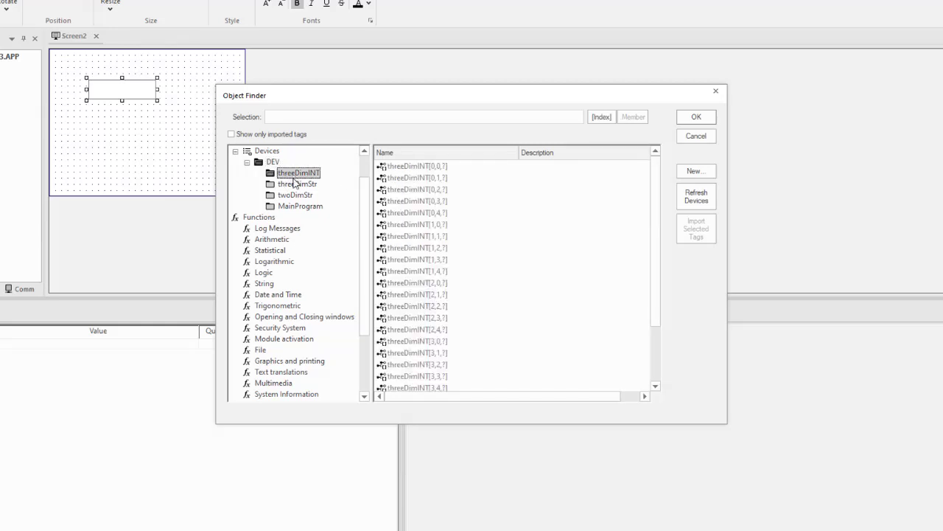
pyautogui.click(295, 183)
pyautogui.click(295, 195)
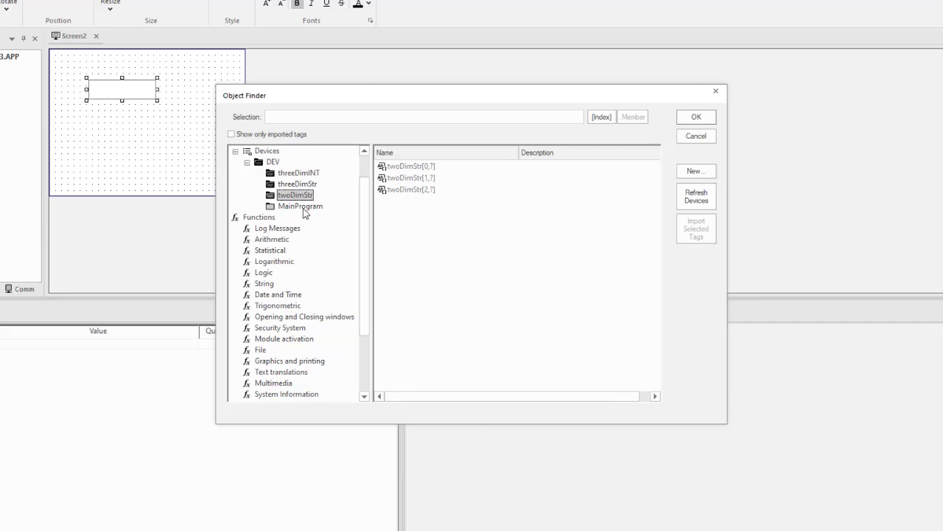
pyautogui.click(302, 207)
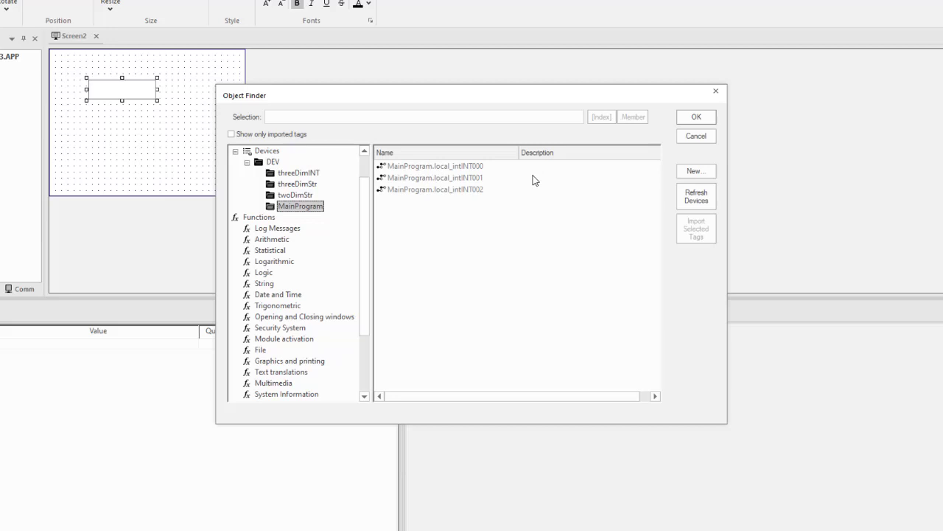
pyautogui.click(300, 174)
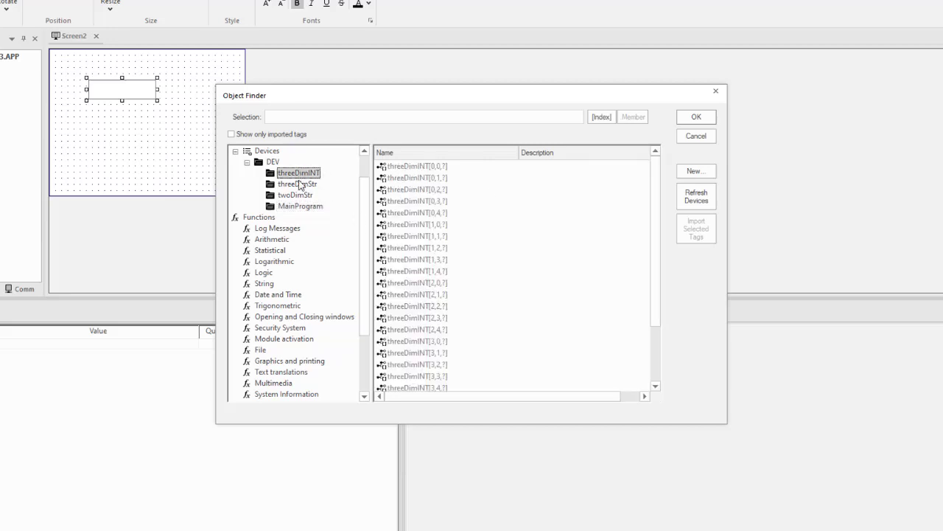
pyautogui.click(273, 161)
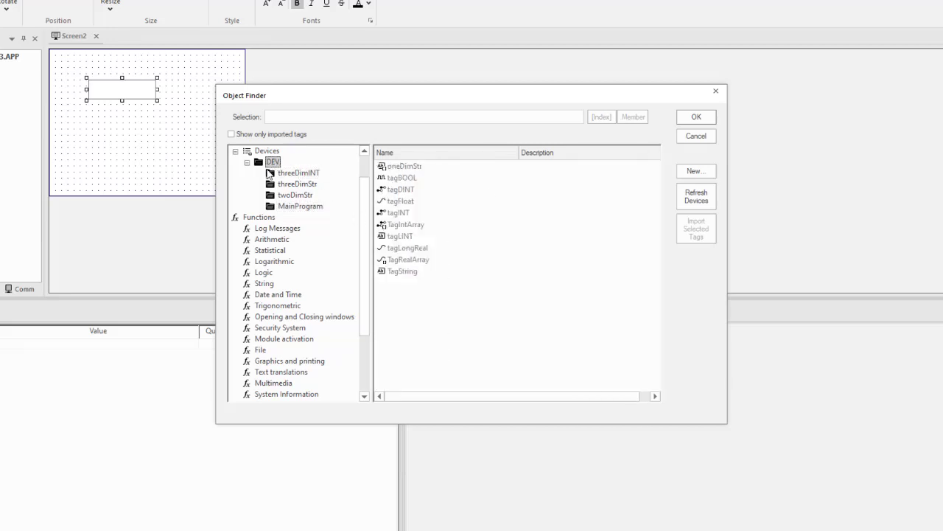
# Link the text box to DEV.tagINT, close its properties, and show the Comm tree
pyautogui.click(400, 215)
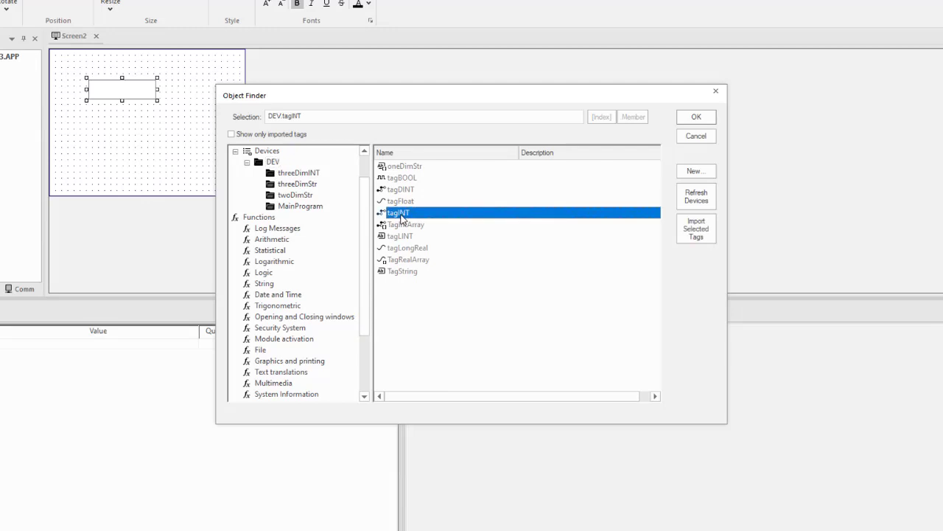
pyautogui.click(698, 118)
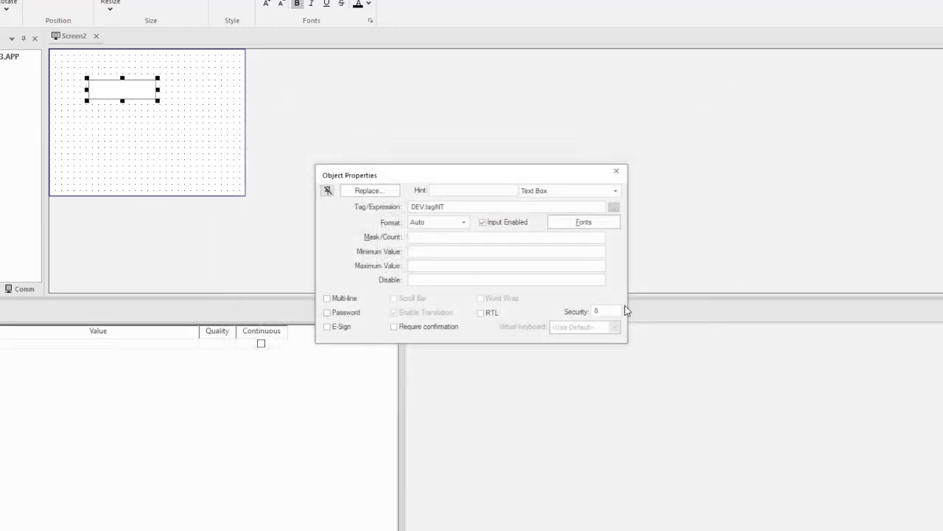
pyautogui.click(616, 171)
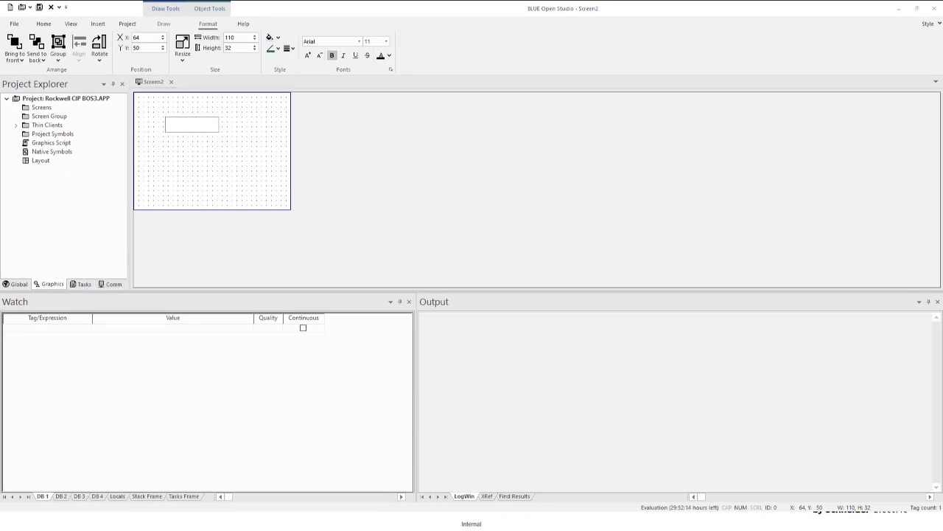
pyautogui.click(108, 284)
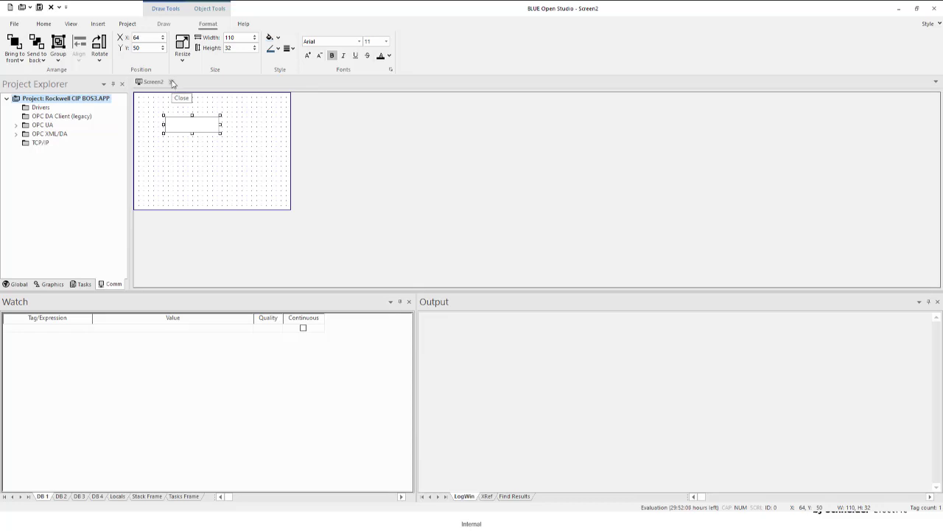
# Close Screen2 and save its changes as Screen2.scc
pyautogui.click(173, 82)
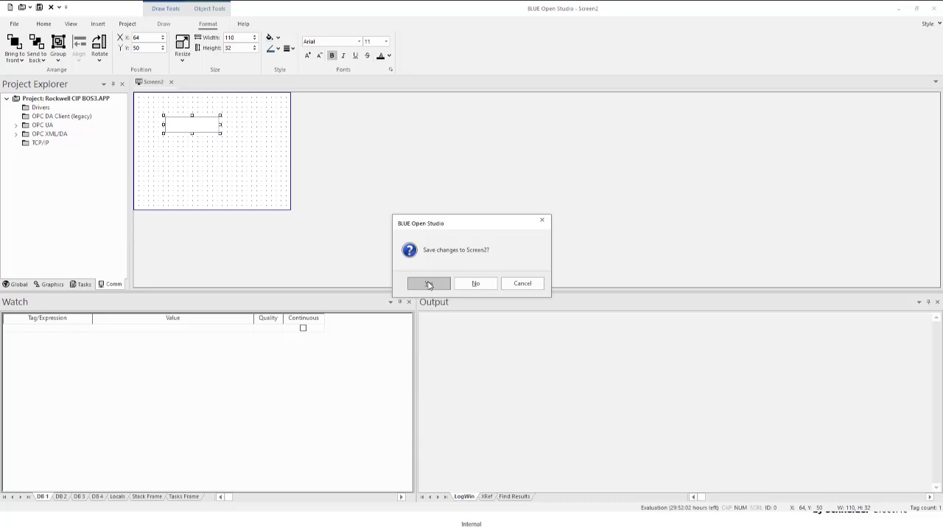
pyautogui.click(429, 284)
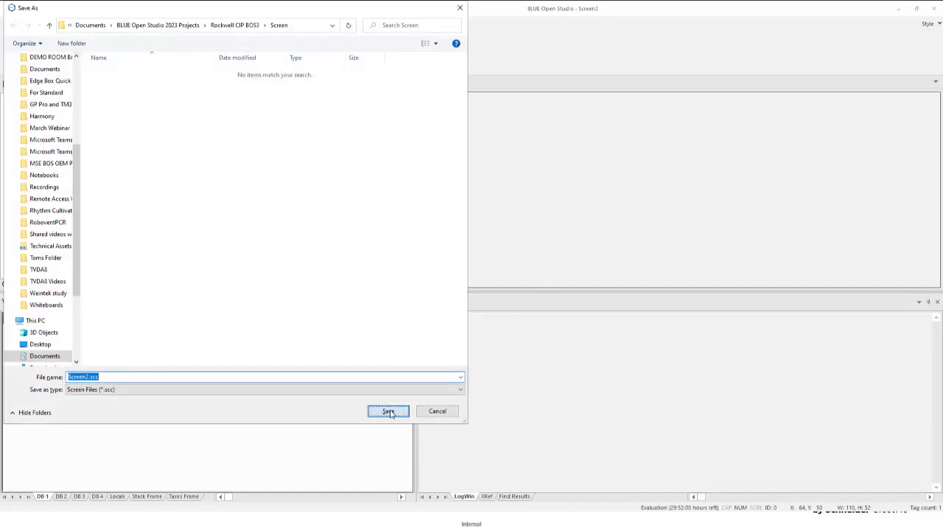
pyautogui.click(389, 411)
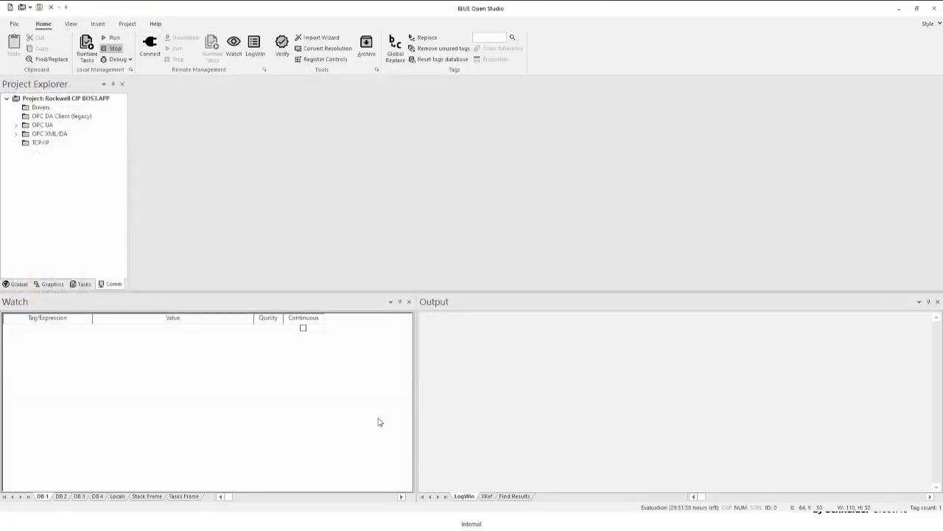
# Add DEV.tagINT to the Watch list and run the project so it reads 753
pyautogui.doubleClick(63, 329)
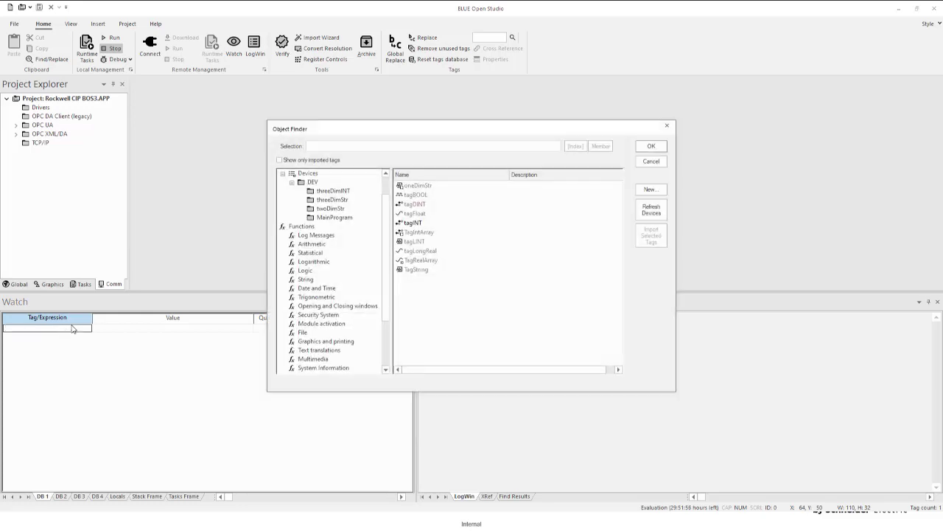
pyautogui.click(415, 223)
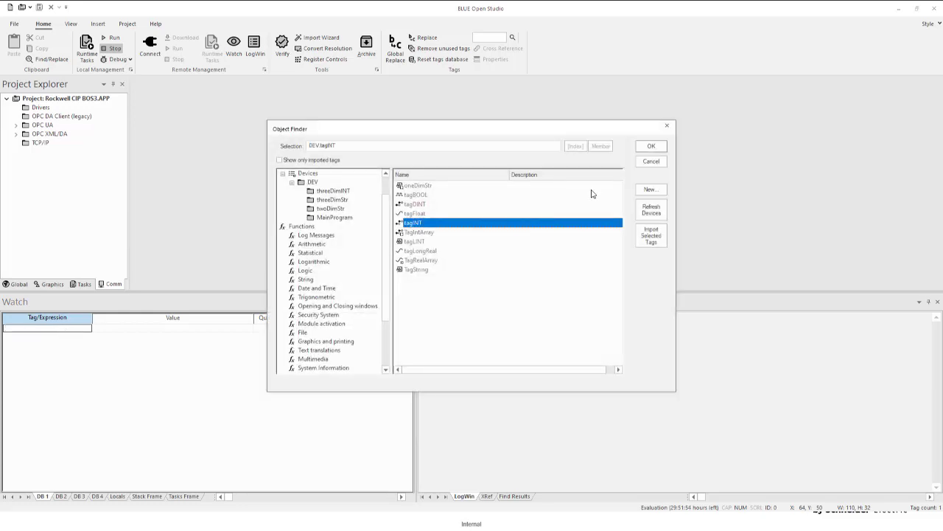
pyautogui.click(655, 148)
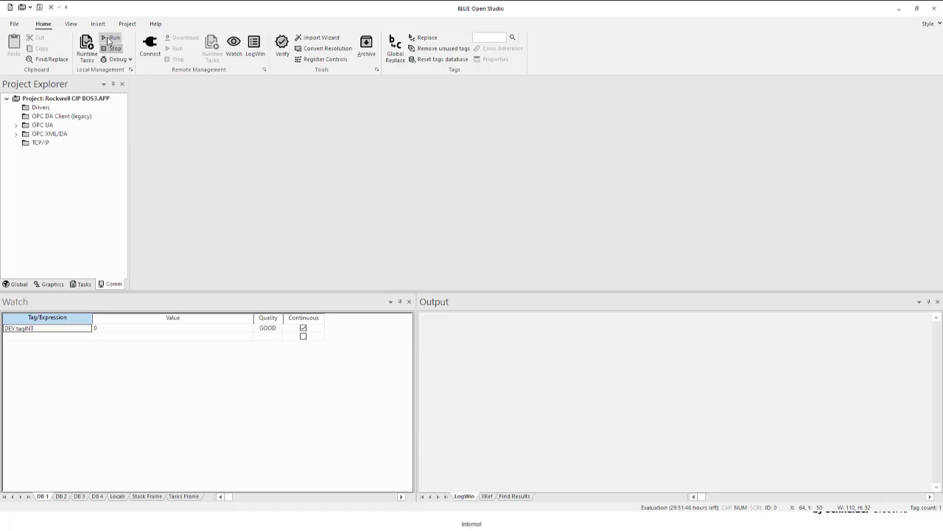
pyautogui.click(107, 37)
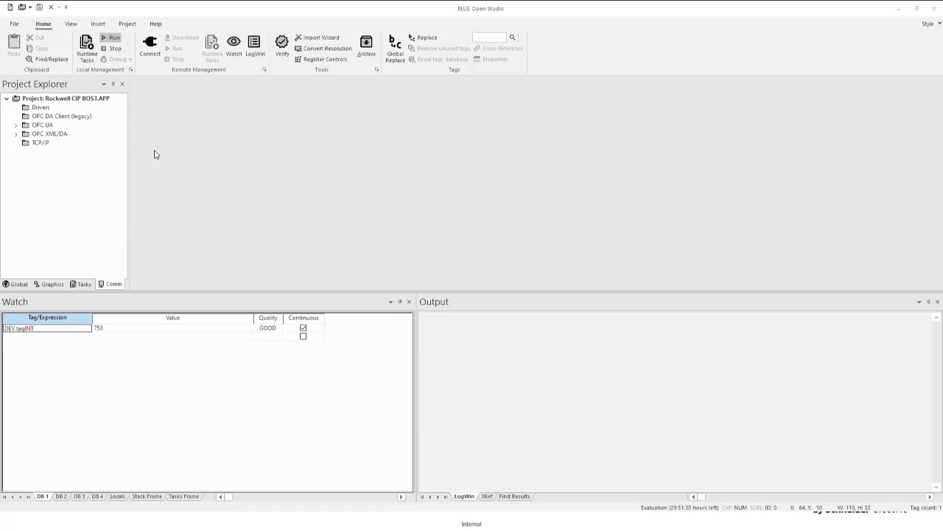
# Stop the runtime and keep ABCIP selected in the Drivers Add/Remove list
pyautogui.click(114, 49)
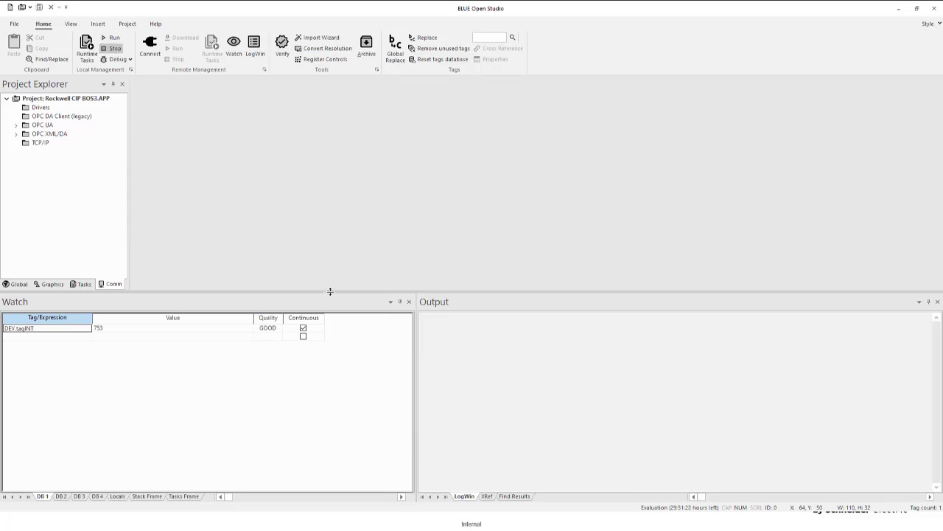
pyautogui.moveTo(330, 291); pyautogui.dragTo(330, 304)
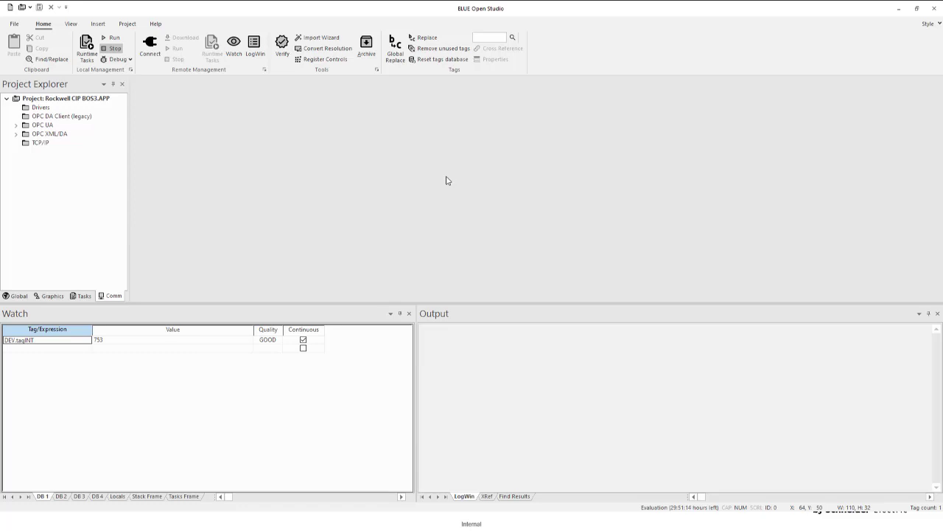
pyautogui.click(40, 108)
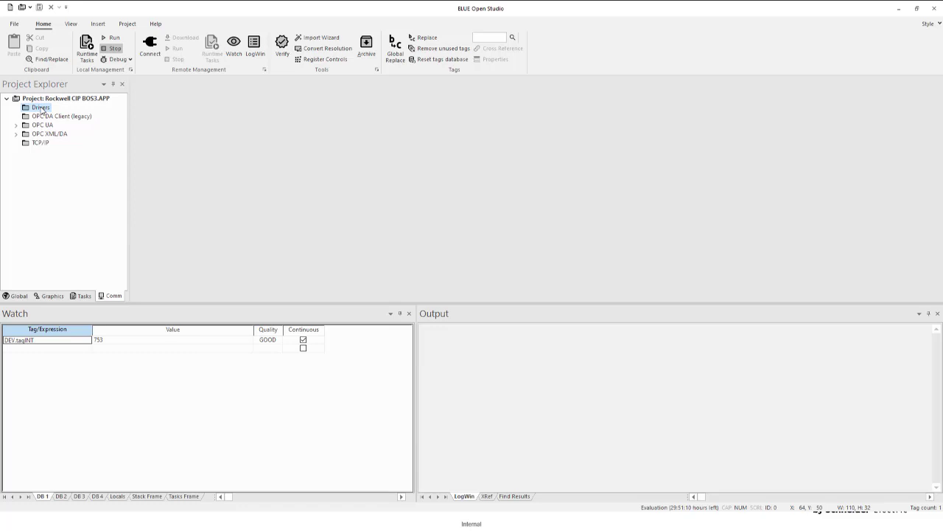
pyautogui.rightClick(42, 111)
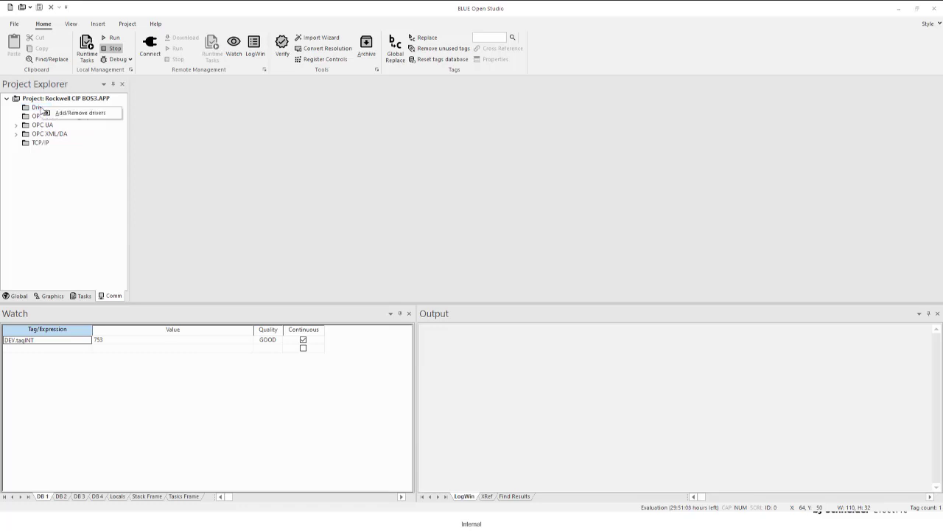
pyautogui.click(81, 114)
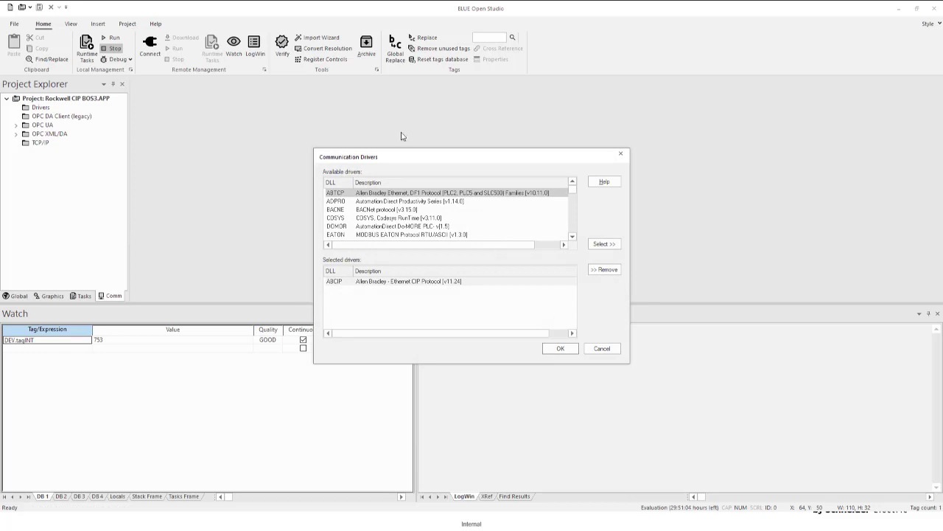
pyautogui.click(406, 282)
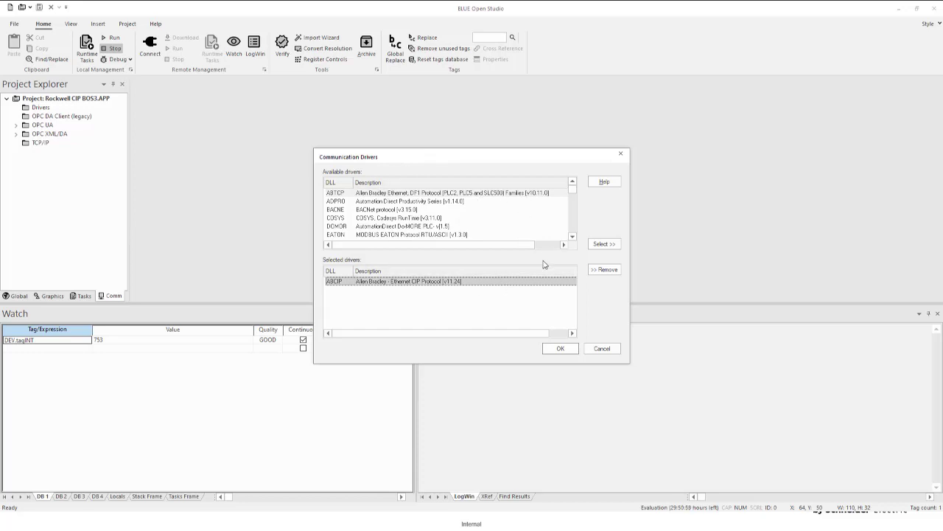
pyautogui.click(560, 349)
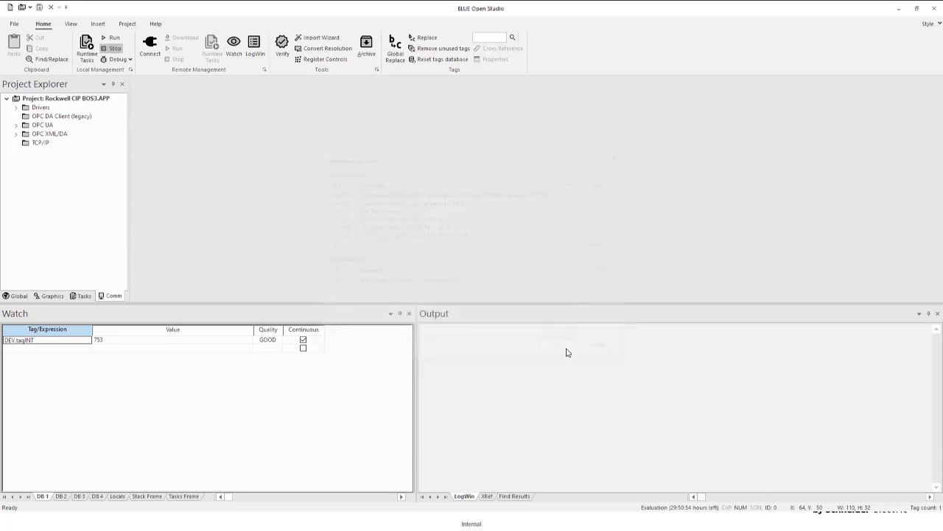
# Expand Drivers > ABCIP and open its MAIN DRIVER SHEET
pyautogui.click(15, 108)
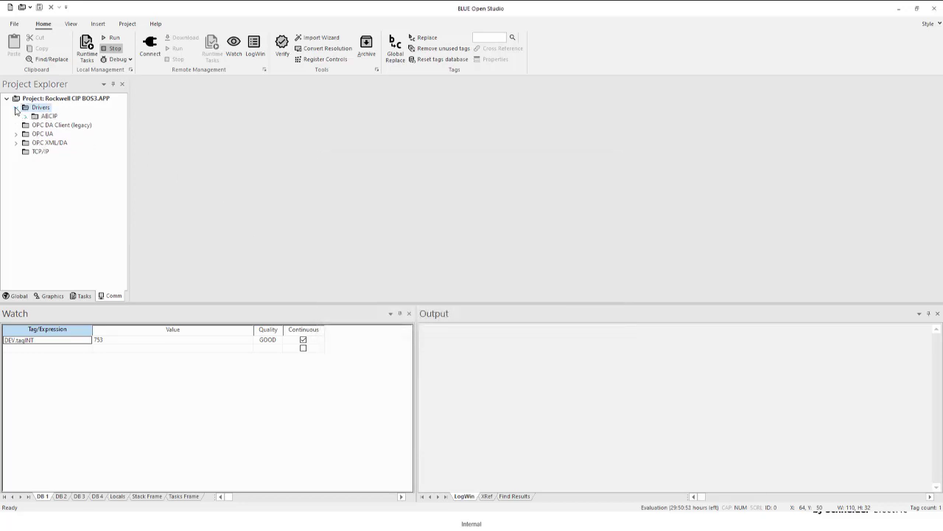
pyautogui.click(25, 116)
pyautogui.doubleClick(61, 125)
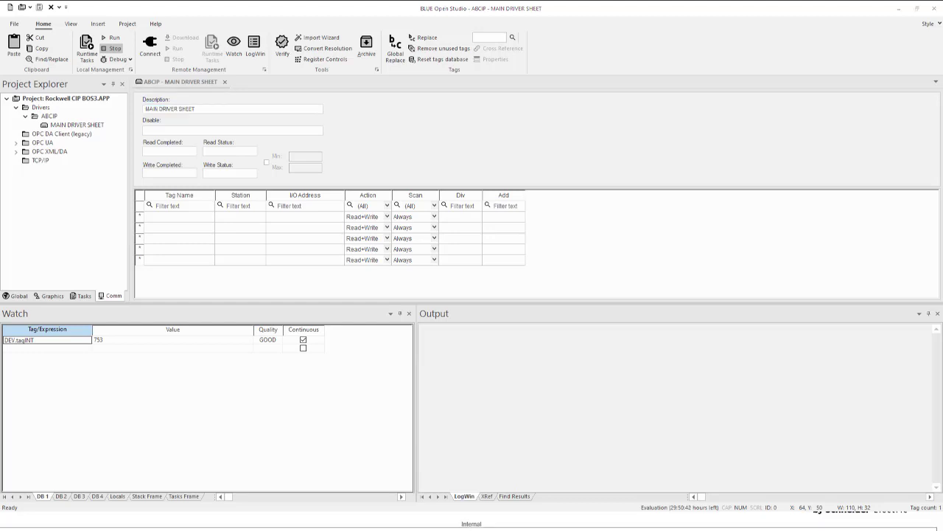
# Scroll the ABCIP.PDF manual to page 20's caching and string-limit notes, then minimize Edge
pyautogui.hotkey('alt', 'Tab')
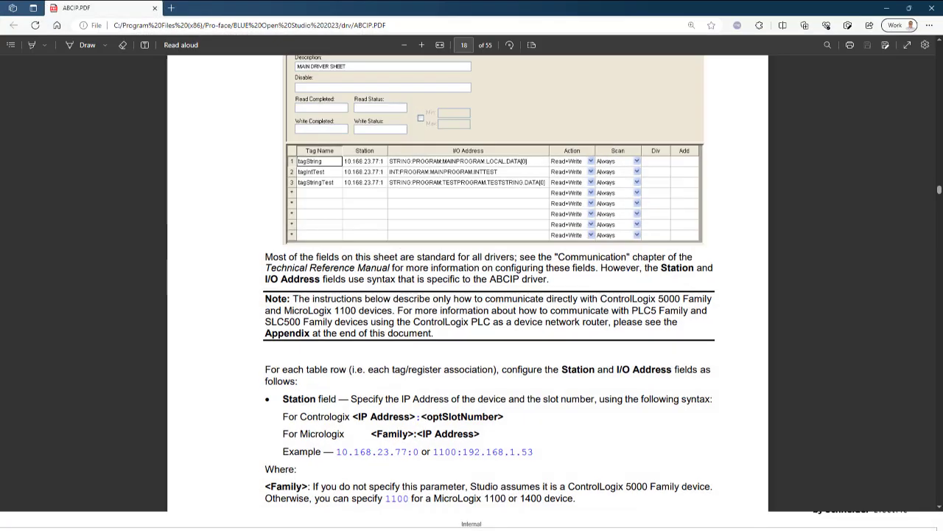
pyautogui.scroll(10, 451, 263)
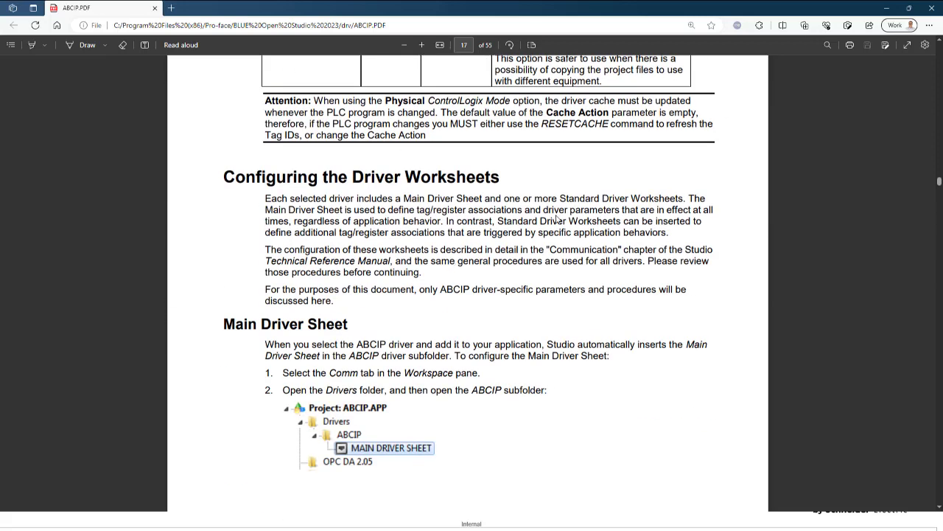
pyautogui.scroll(-10, 546, 224)
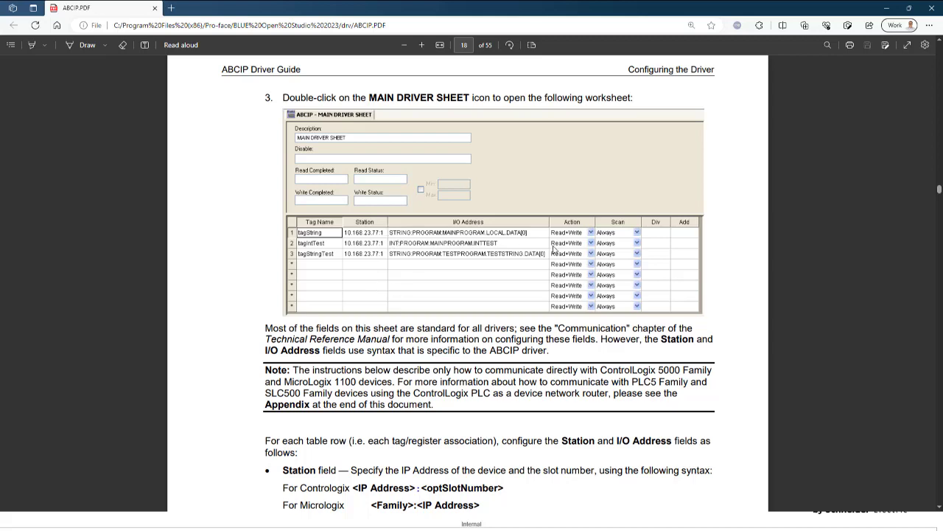
pyautogui.scroll(-3, 527, 261)
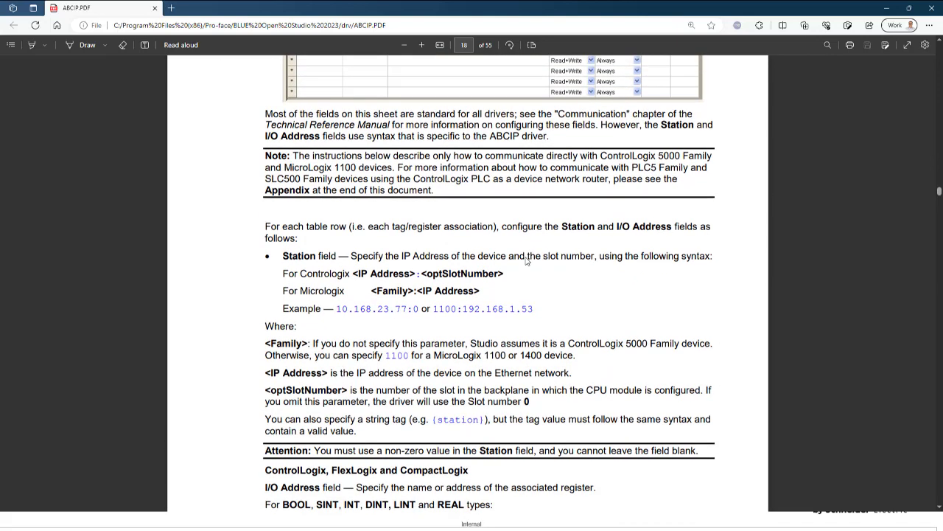
pyautogui.scroll(-5, 527, 260)
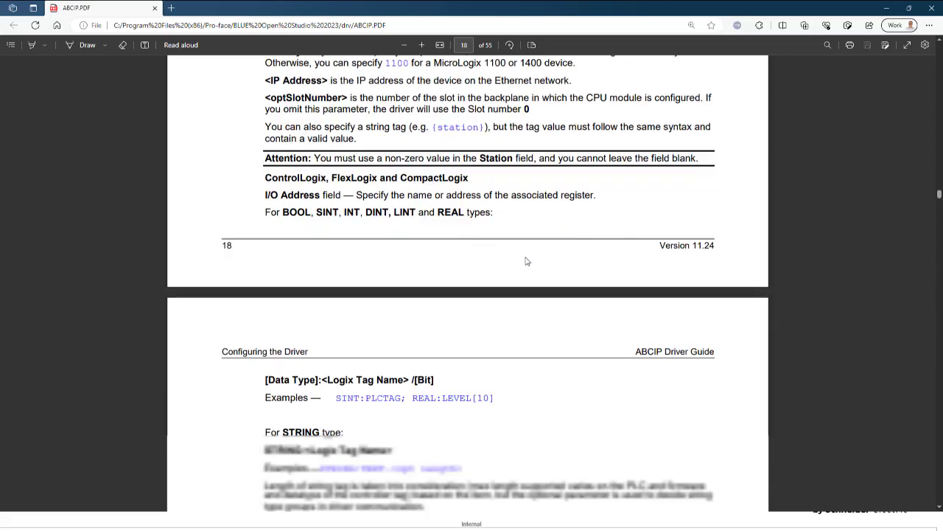
pyautogui.scroll(-5, 527, 260)
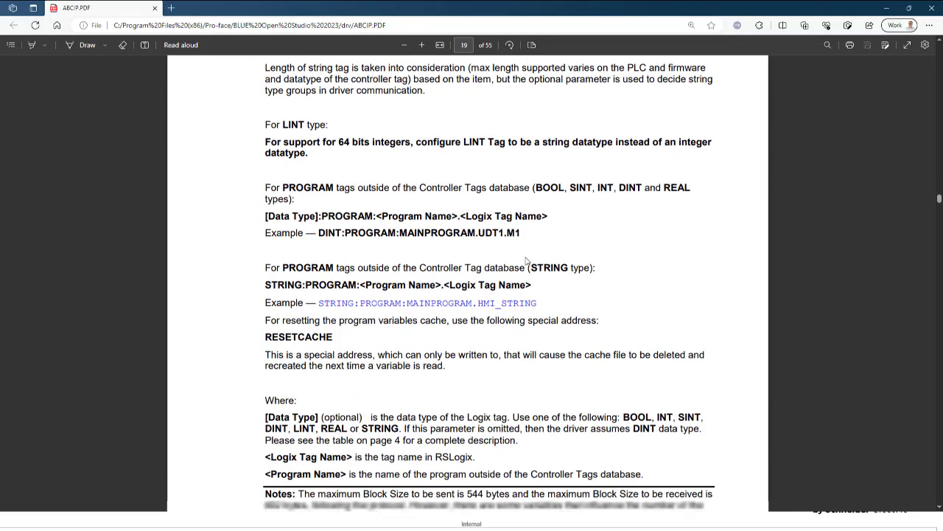
pyautogui.scroll(-6, 527, 260)
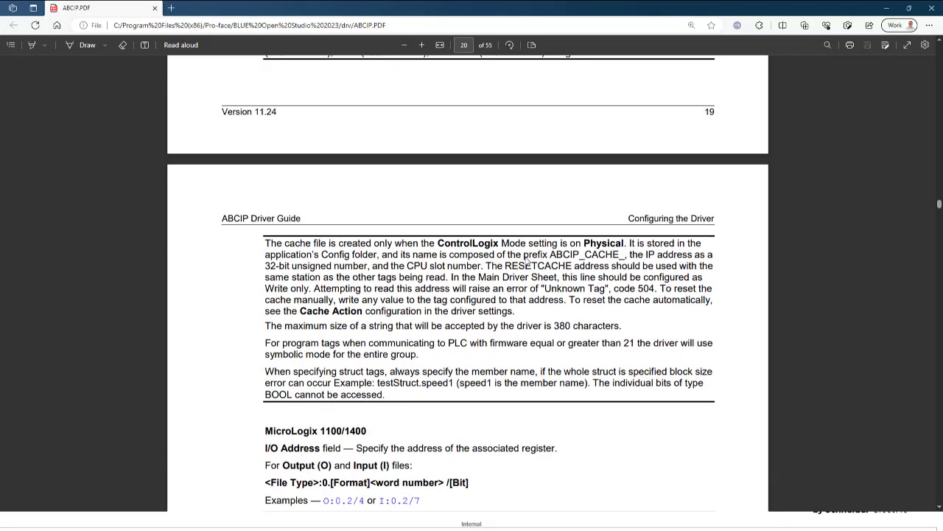
pyautogui.scroll(-1, 527, 261)
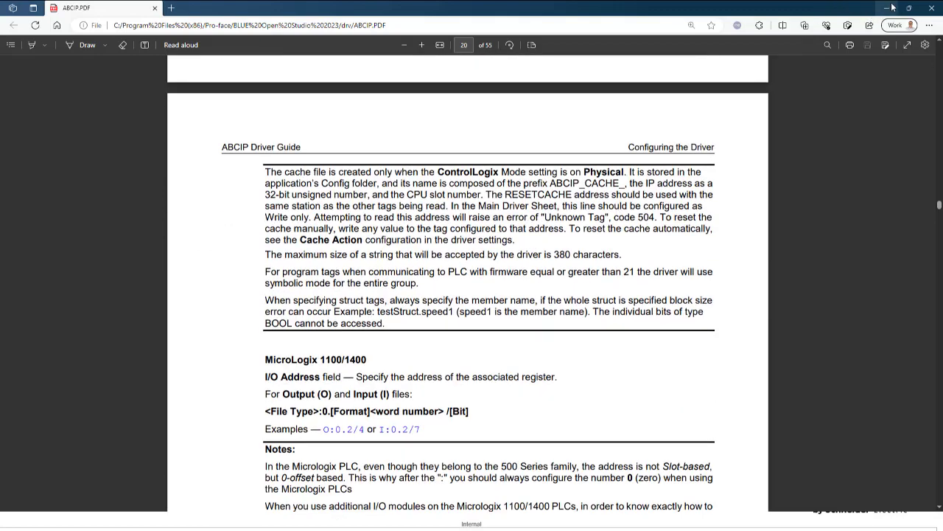
pyautogui.click(889, 8)
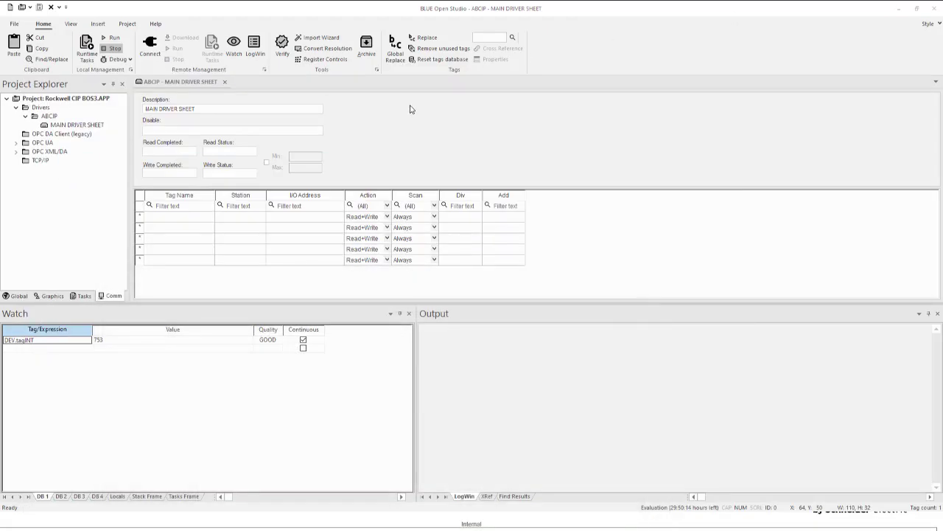
# Close the driver sheet and add DEV.MainProgram.local_intINT001 to the Watch list
pyautogui.click(226, 82)
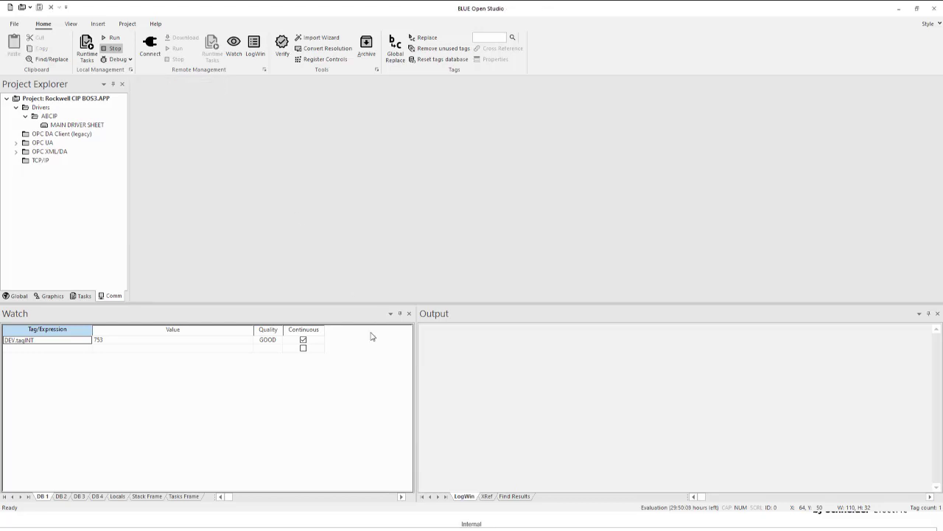
pyautogui.doubleClick(38, 347)
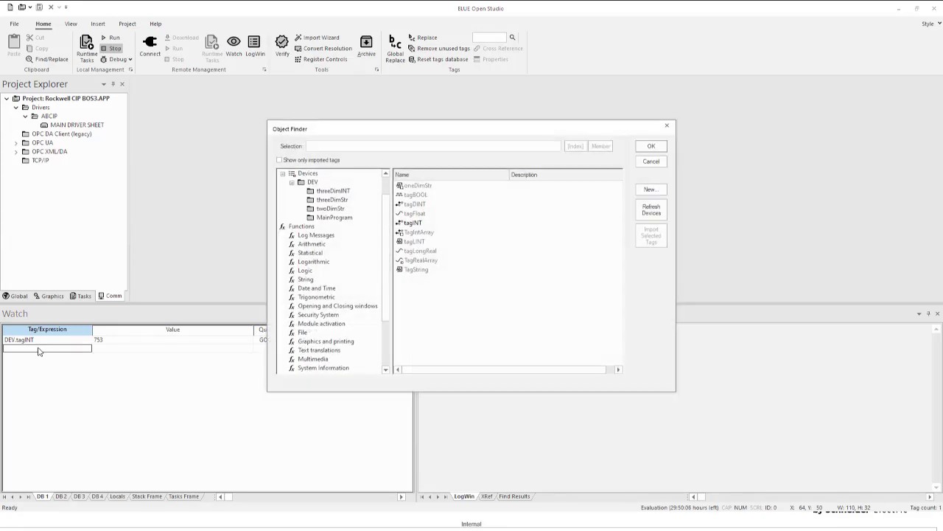
pyautogui.click(335, 218)
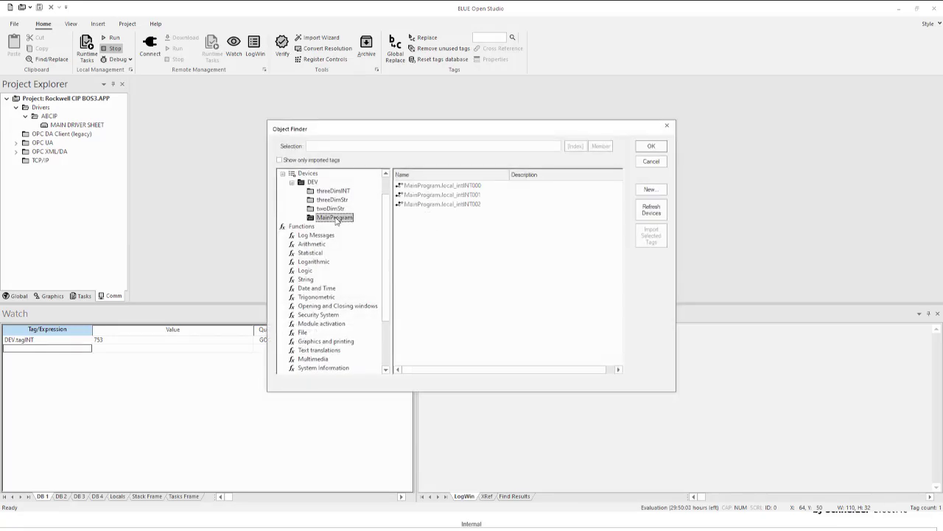
pyautogui.click(432, 197)
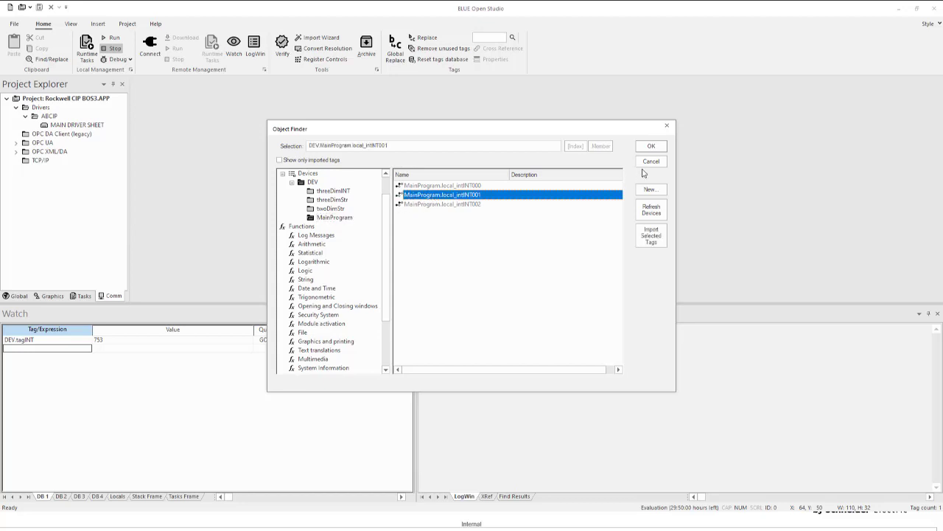
pyautogui.click(652, 147)
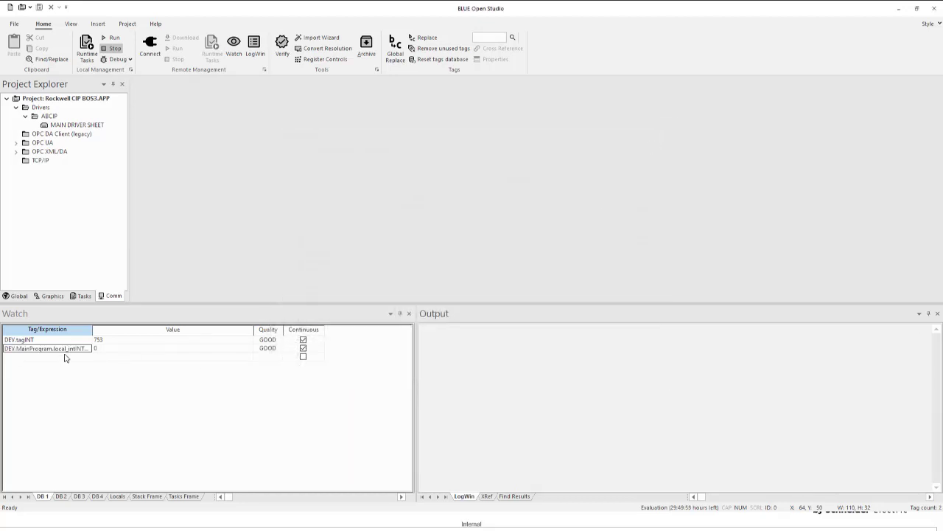
pyautogui.moveTo(92, 328); pyautogui.dragTo(143, 328)
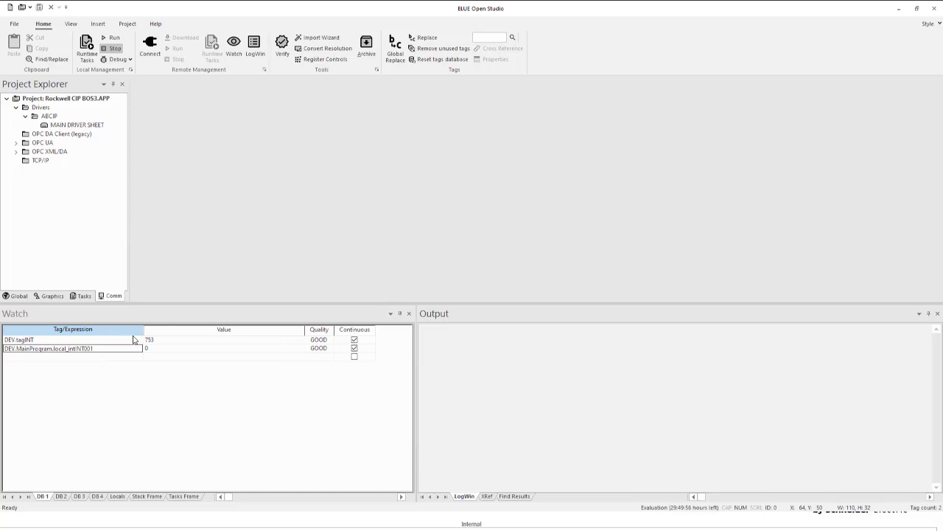
# Add DEV.threeDimStr_0_0[1] to the Watch list using index 1
pyautogui.doubleClick(32, 357)
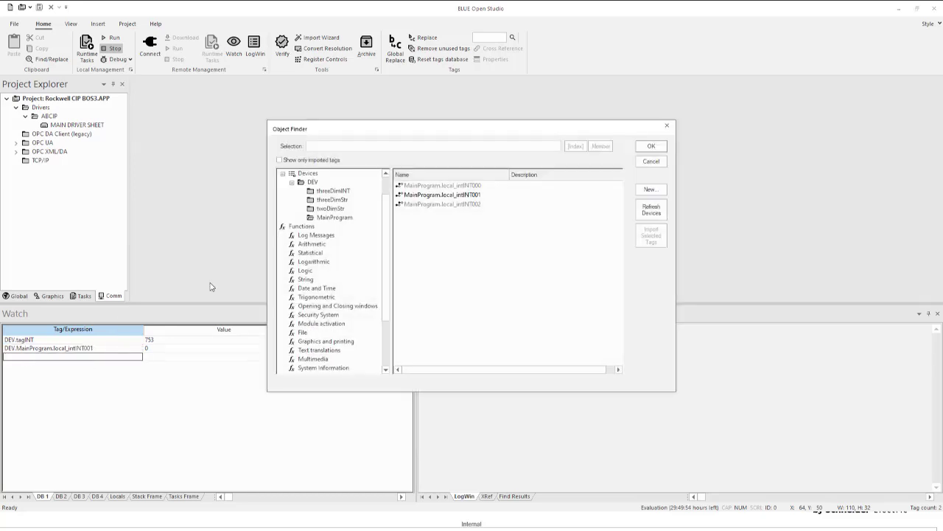
pyautogui.click(326, 202)
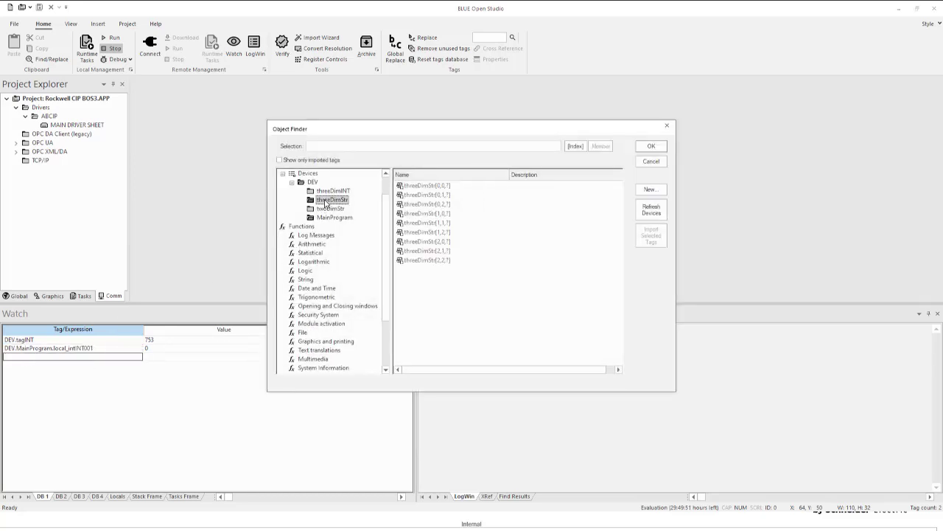
pyautogui.click(444, 188)
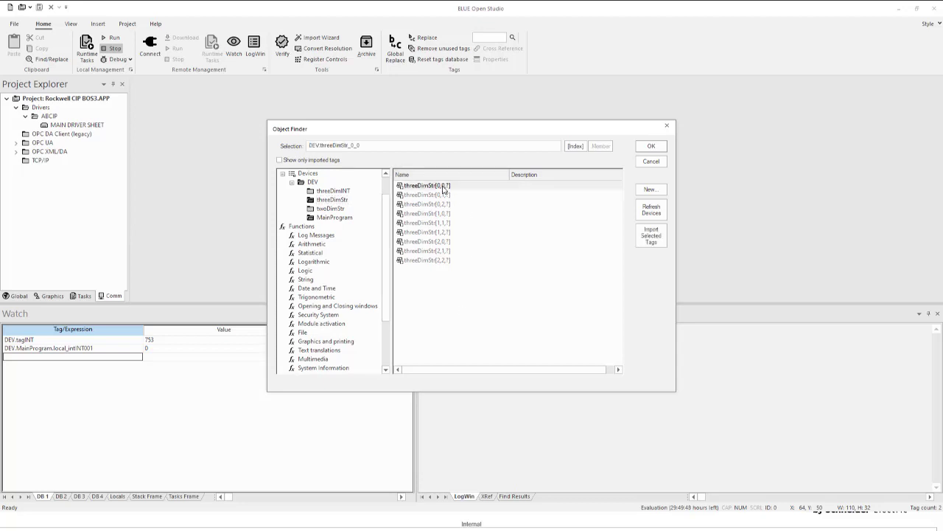
pyautogui.click(575, 146)
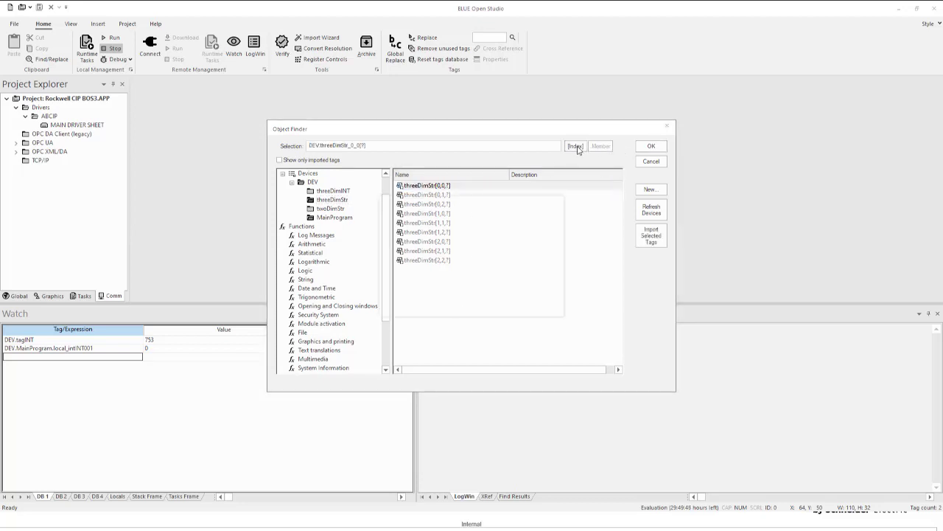
pyautogui.click(444, 230)
pyautogui.click(536, 222)
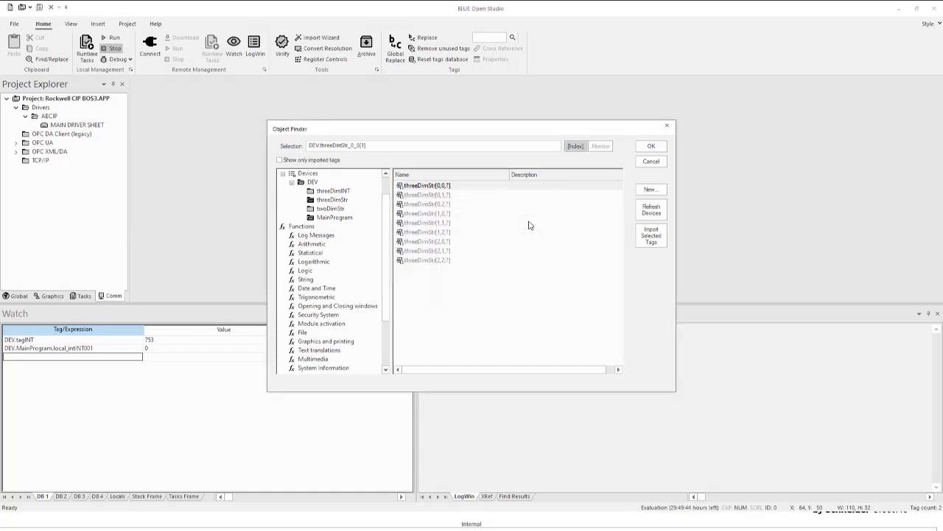
pyautogui.click(651, 147)
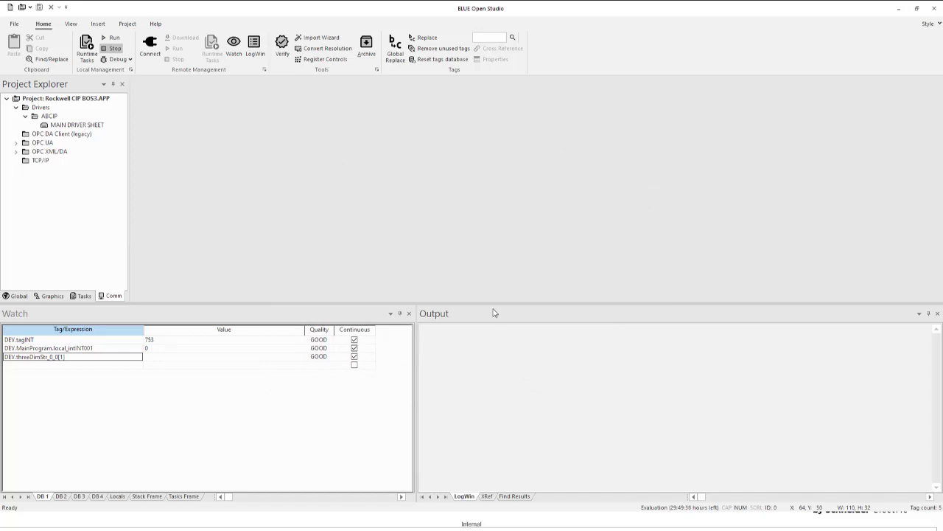
pyautogui.moveTo(495, 304); pyautogui.dragTo(496, 282)
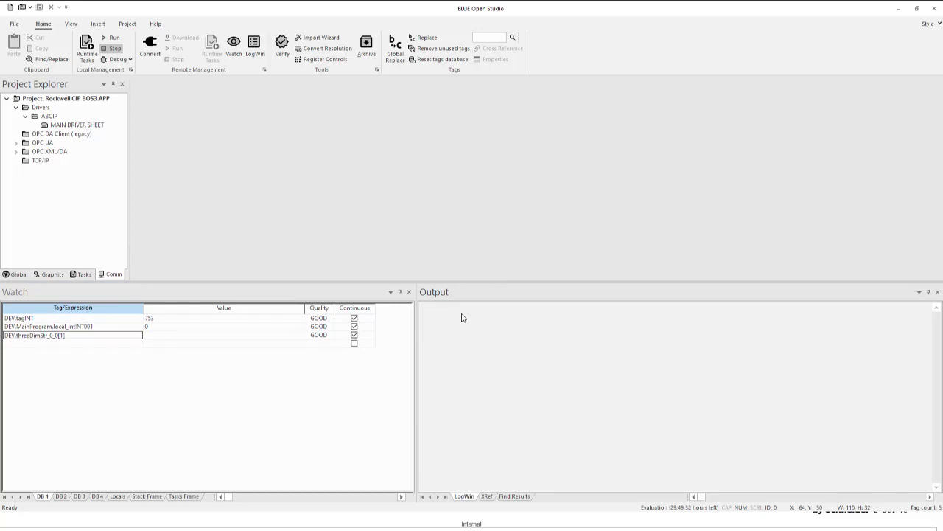
# Enable Protocol Analyzer logging with date/time stamps, saved to date-named YYMMDD.LOG files
pyautogui.rightClick(462, 317)
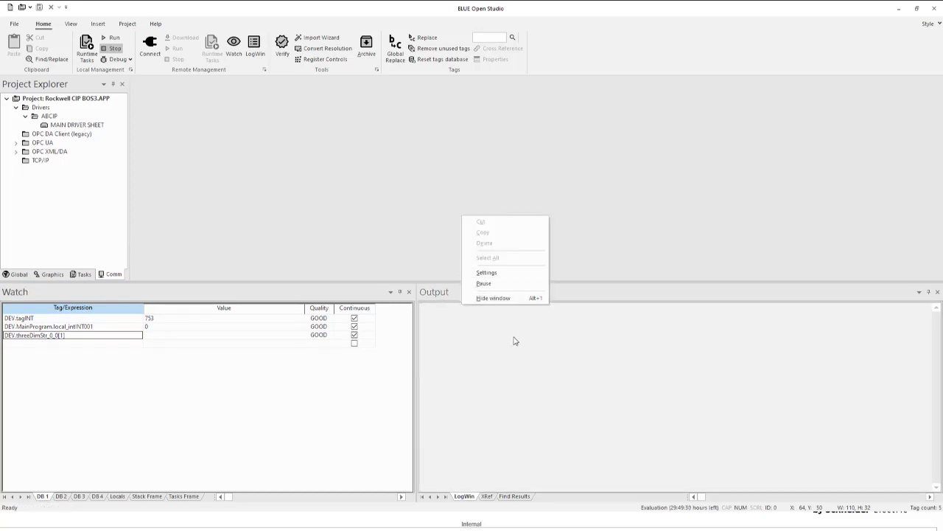
pyautogui.click(512, 273)
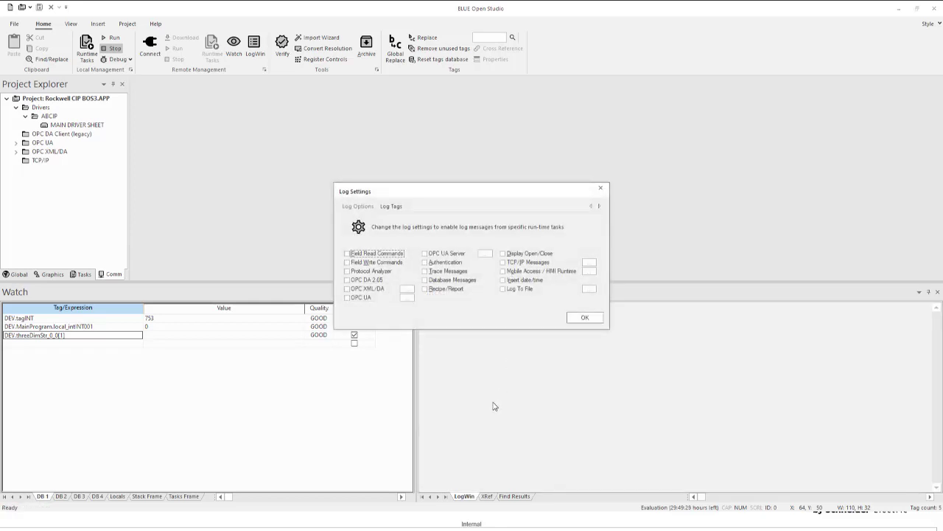
pyautogui.click(347, 271)
pyautogui.click(504, 280)
pyautogui.click(504, 289)
pyautogui.click(589, 288)
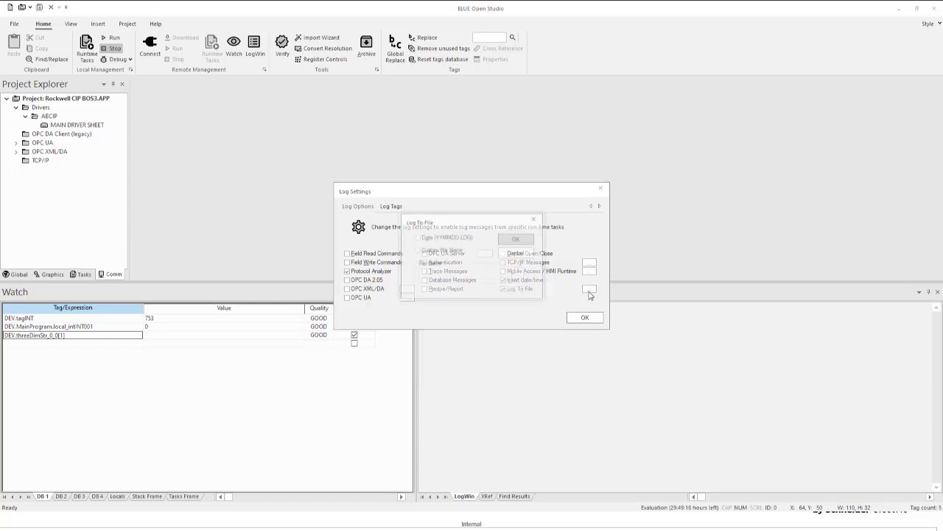
pyautogui.click(418, 237)
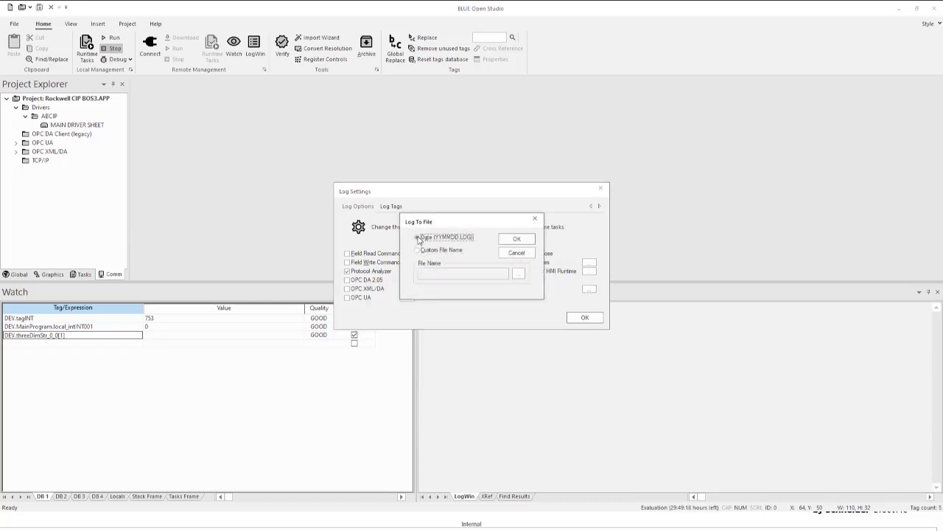
pyautogui.click(518, 240)
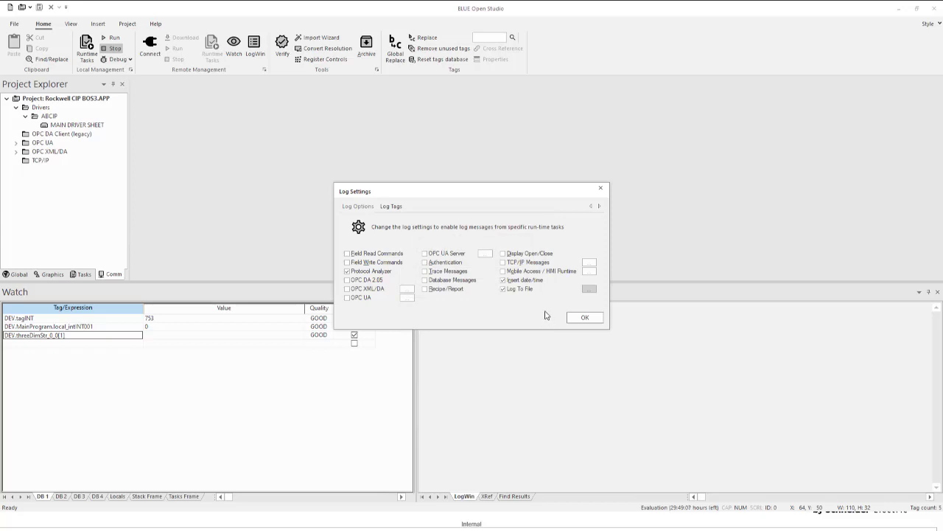
pyautogui.click(587, 318)
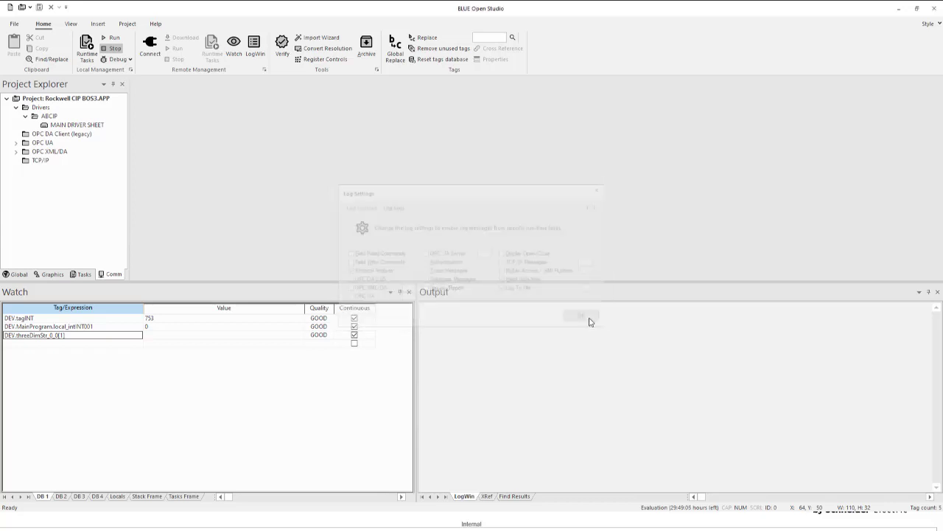
pyautogui.moveTo(447, 282); pyautogui.dragTo(449, 259)
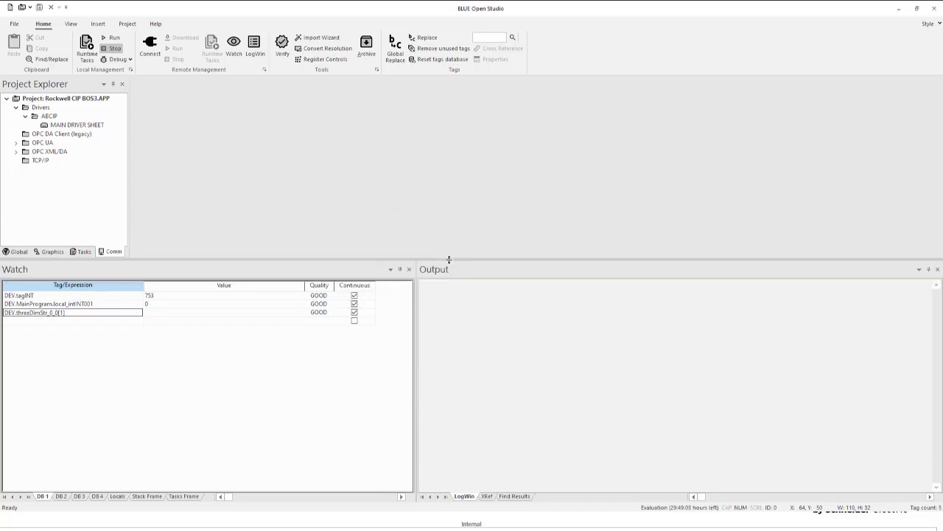
# Run the project and write 444 to DEV.threeDimStr_0_0[1] from the Watch window
pyautogui.click(112, 37)
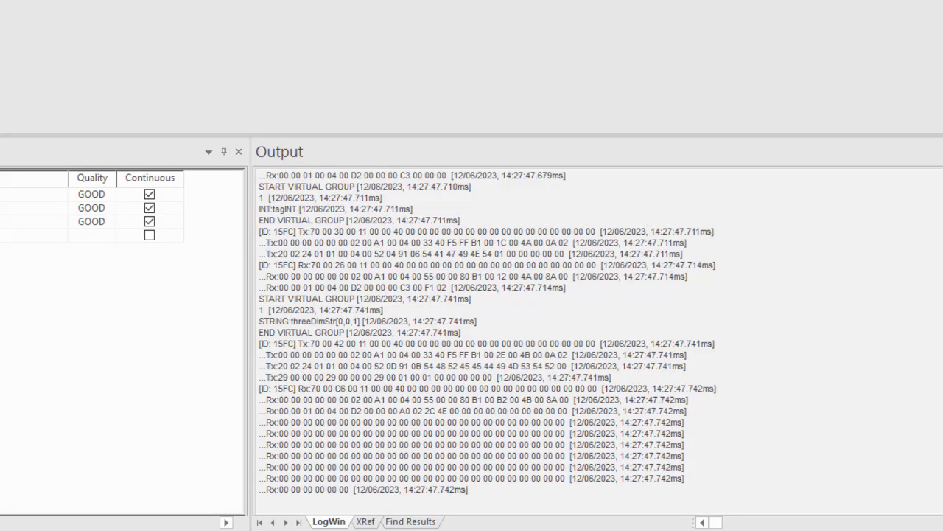
pyautogui.click(0, 225)
pyautogui.write('444')
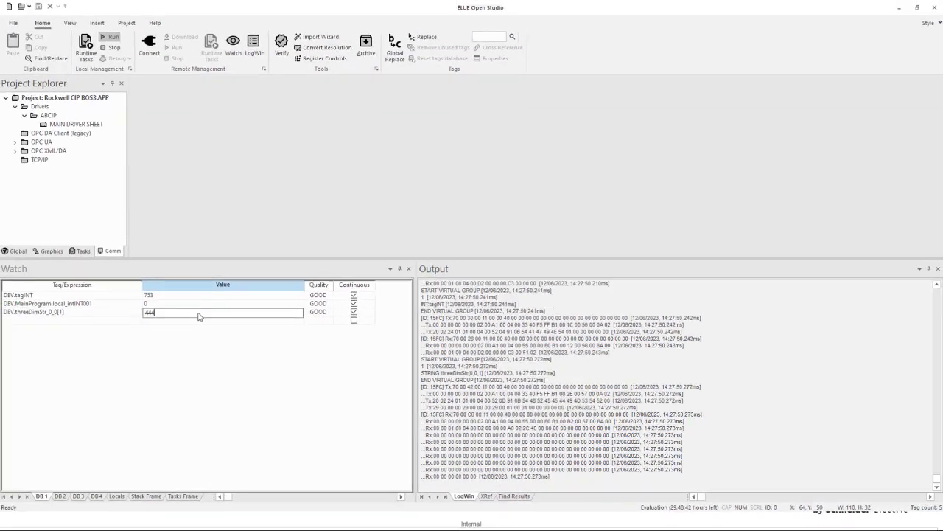
pyautogui.press('Return')
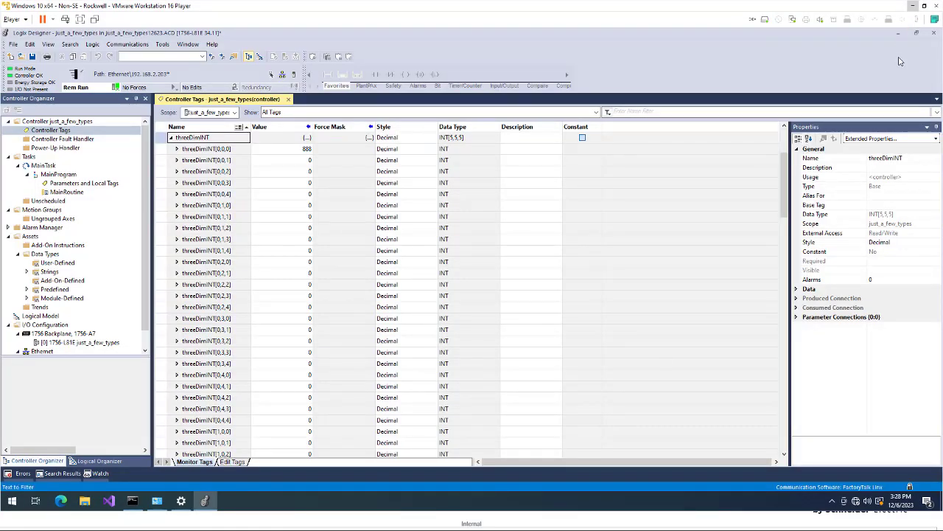
# In Logix Designer's Controller Tags, verify threeDimStr[0,0,1] holds '444', then minimize the VM
pyautogui.click(913, 7)
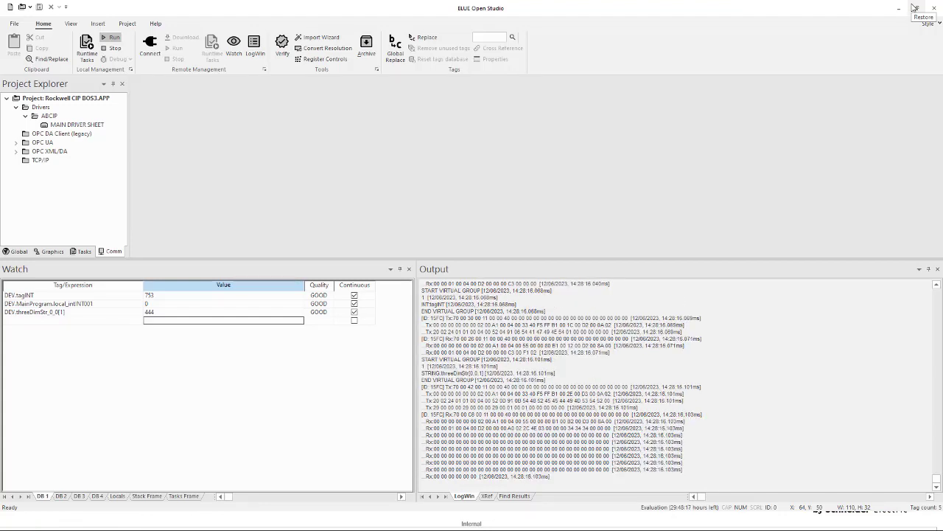
pyautogui.click(38, 322)
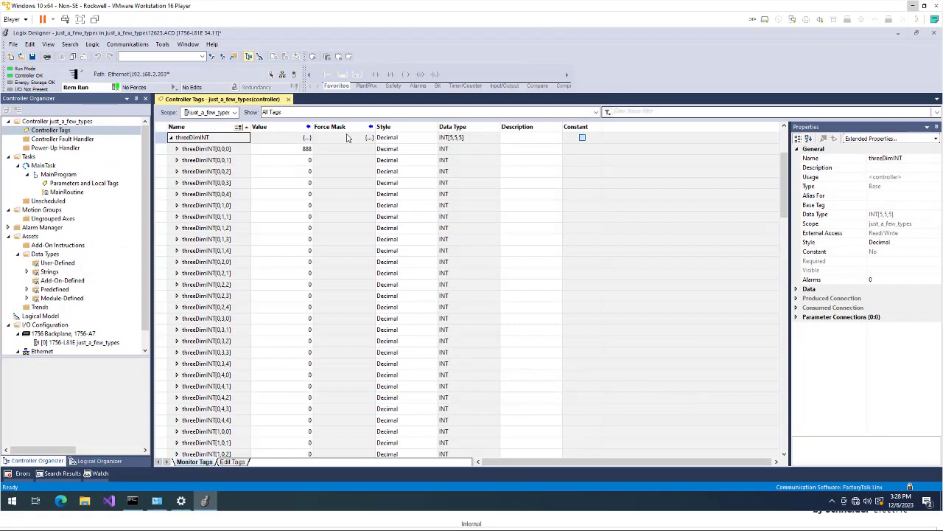
pyautogui.click(171, 138)
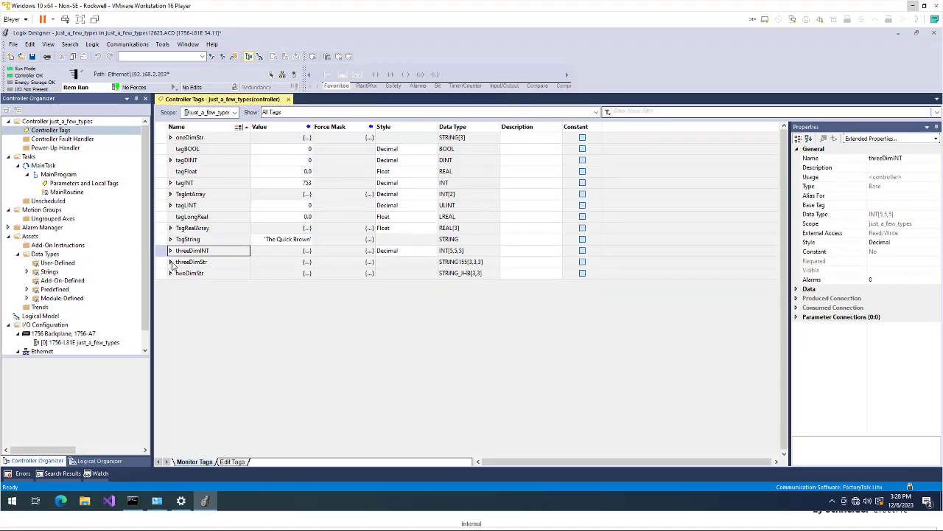
pyautogui.click(171, 262)
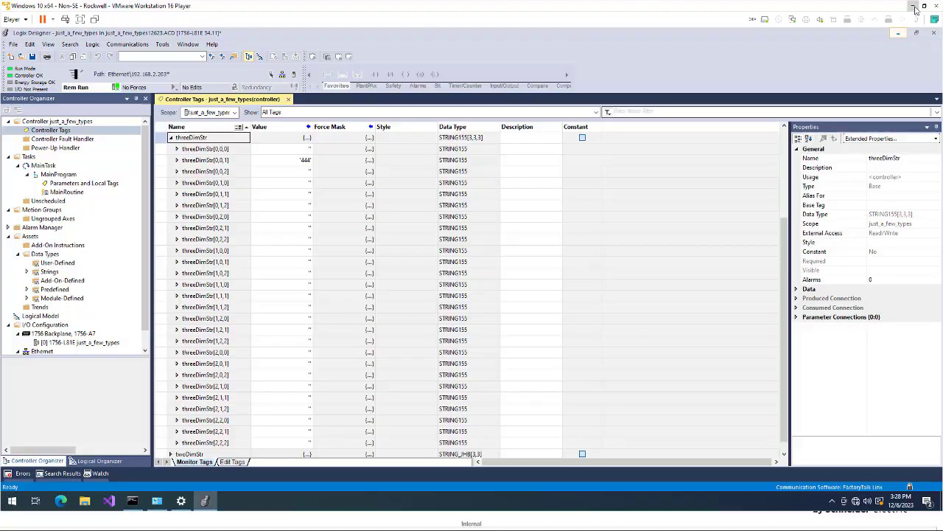
pyautogui.click(912, 6)
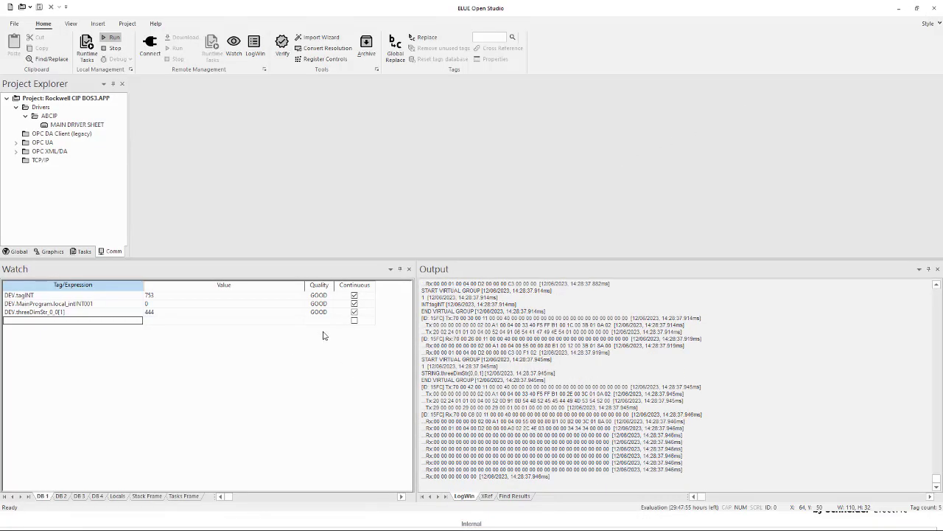